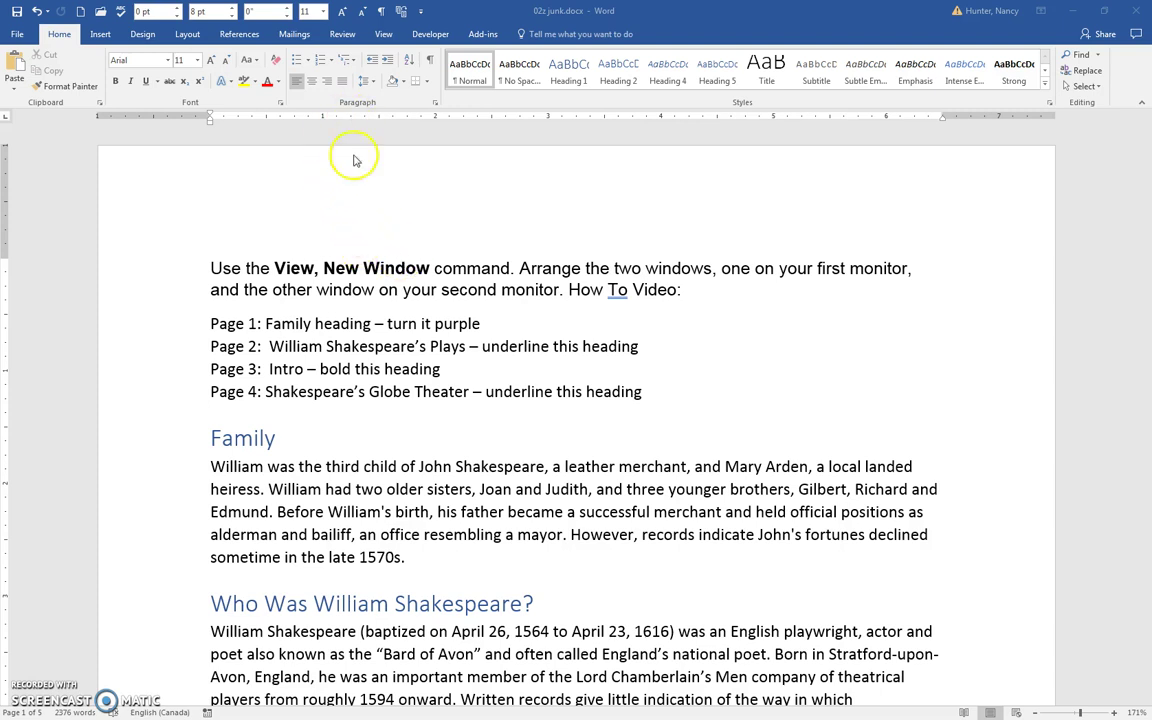
Open a second window of the current document and pull it out of its maximized state.
{"action": "left_click", "coordinate": [385, 36]}
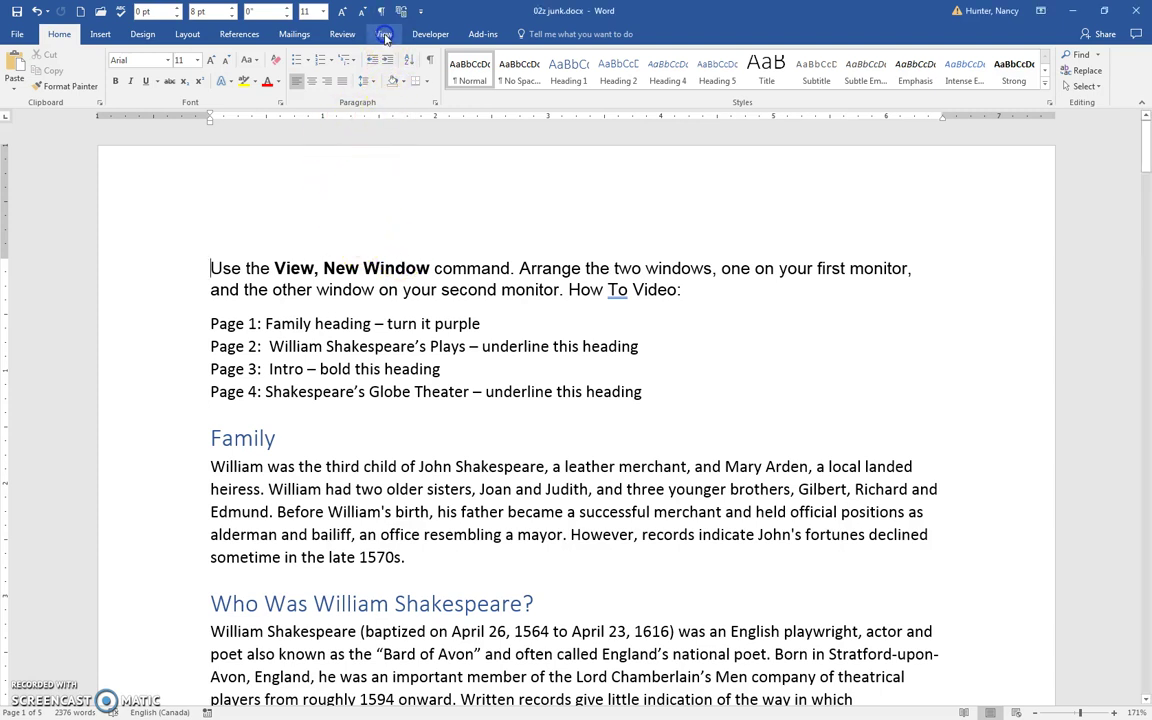
{"action": "left_click", "coordinate": [385, 36]}
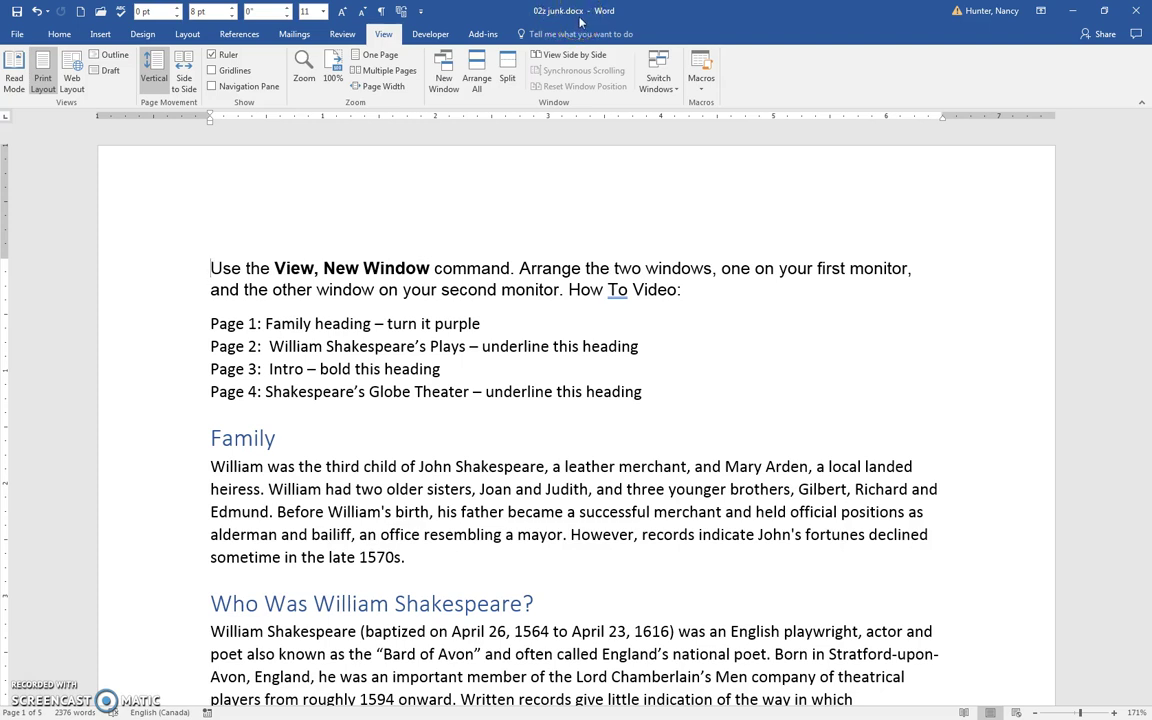
{"action": "left_click", "coordinate": [447, 80]}
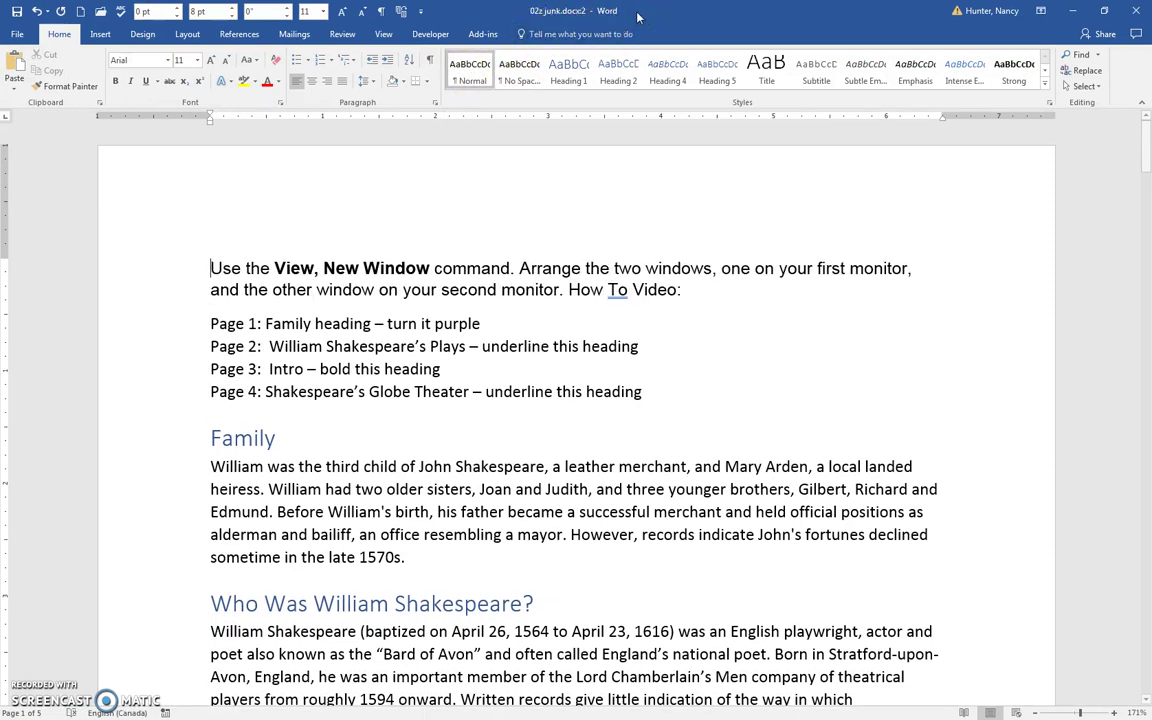
{"action": "left_click_drag", "start_coordinate": [637, 11], "coordinate": [545, 42]}
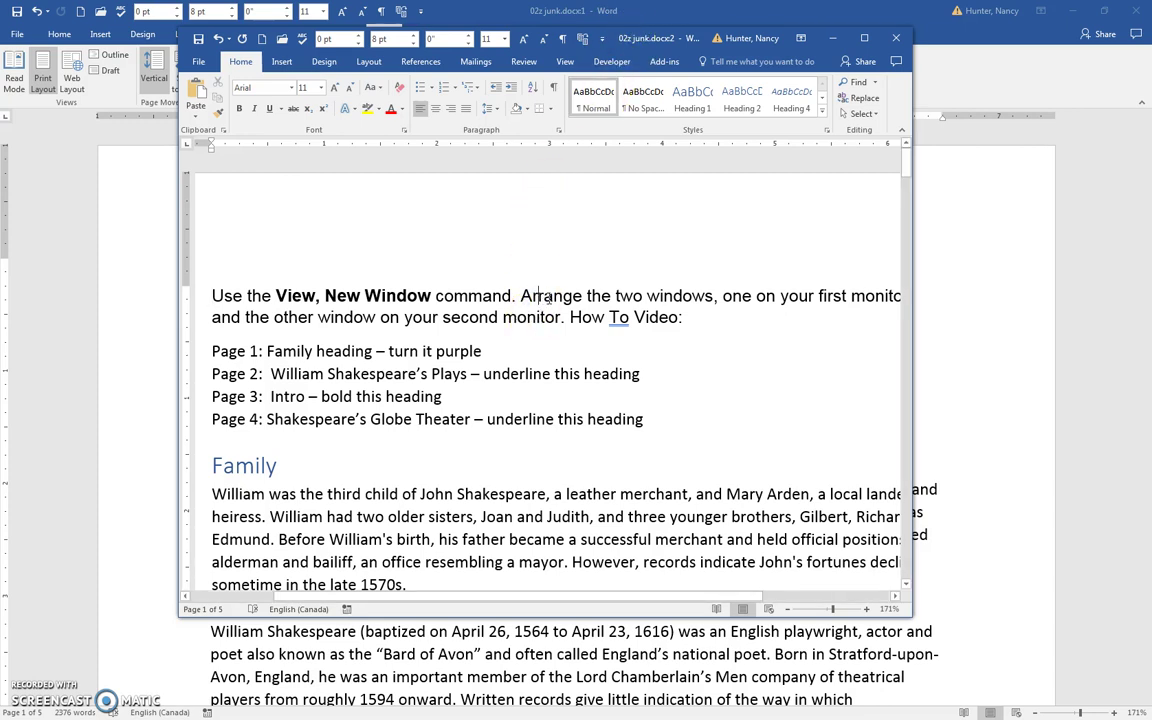
Zoom the second document window to 131% and move it to the left side of the desktop.
{"action": "scroll", "coordinate": [548, 297], "scroll_direction": "down", "scroll_amount": 3}
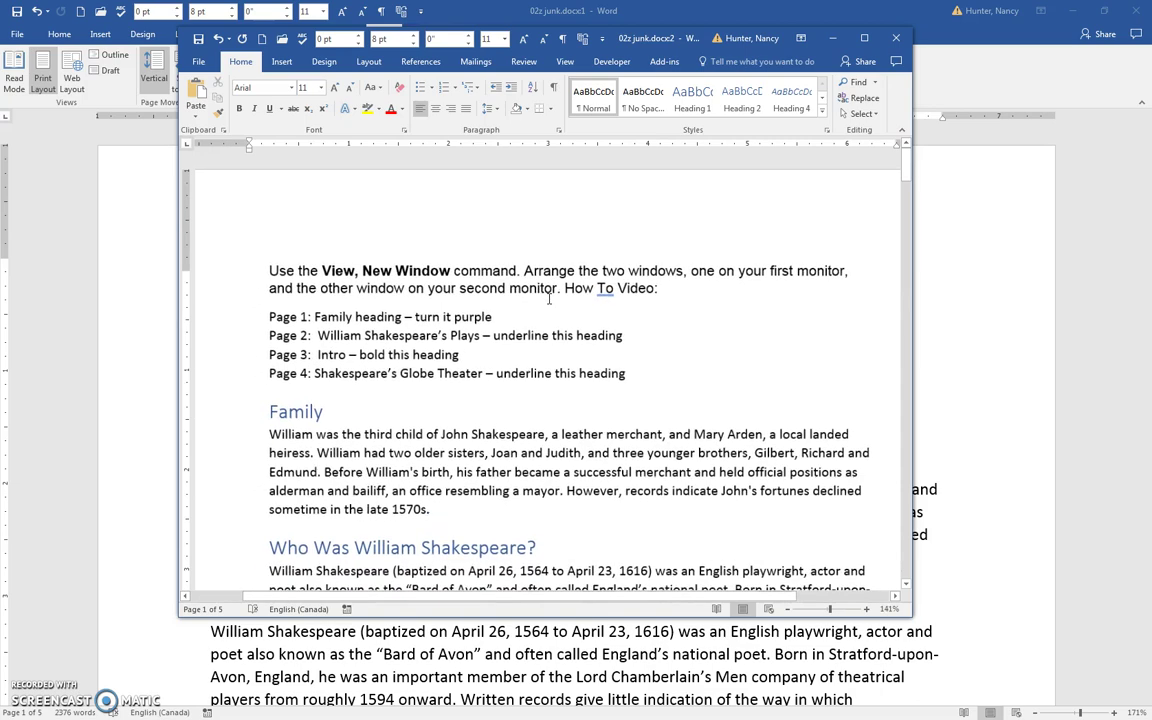
{"action": "scroll", "coordinate": [548, 297], "scroll_direction": "down", "scroll_amount": 1}
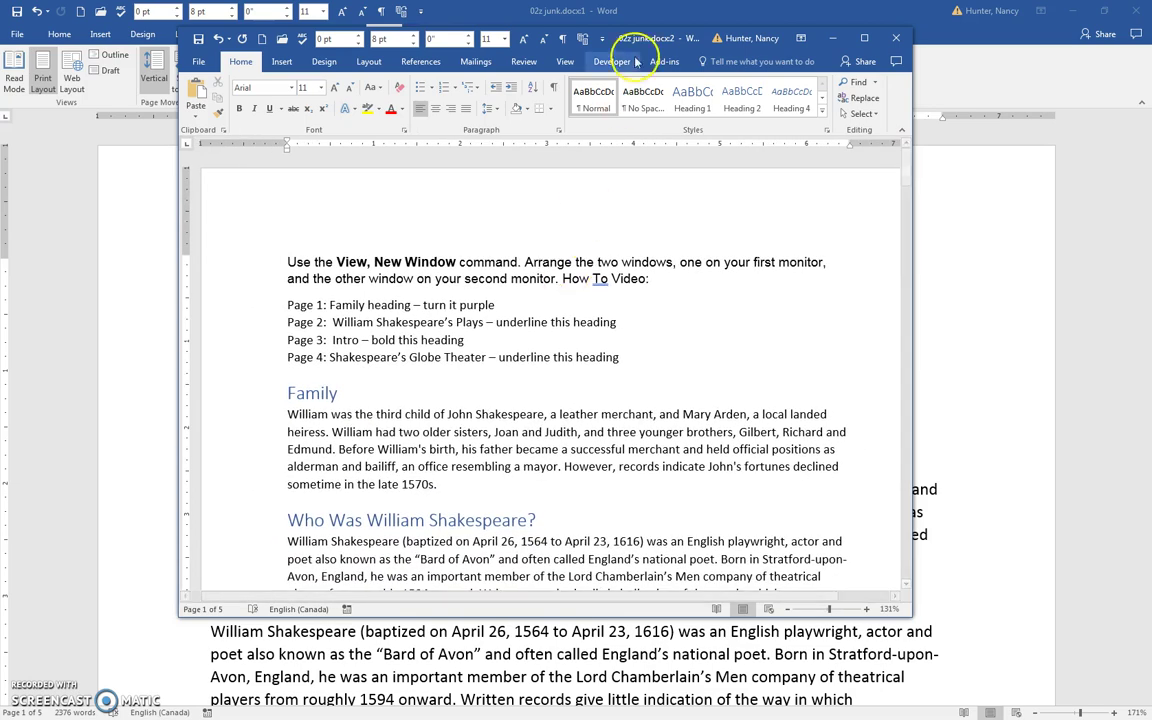
{"action": "left_click_drag", "start_coordinate": [639, 40], "coordinate": [469, 36]}
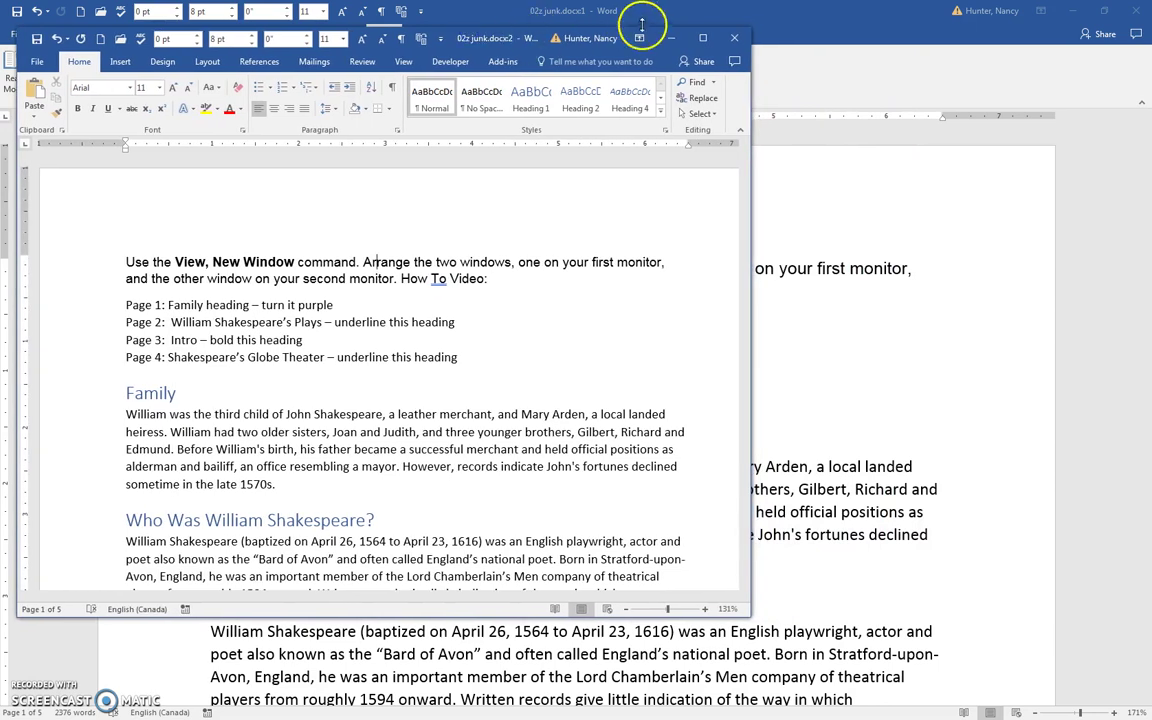
Restore the original document window to a smaller size, narrow it on the right side of the desktop and zoom it to 101%.
{"action": "left_click", "coordinate": [701, 14]}
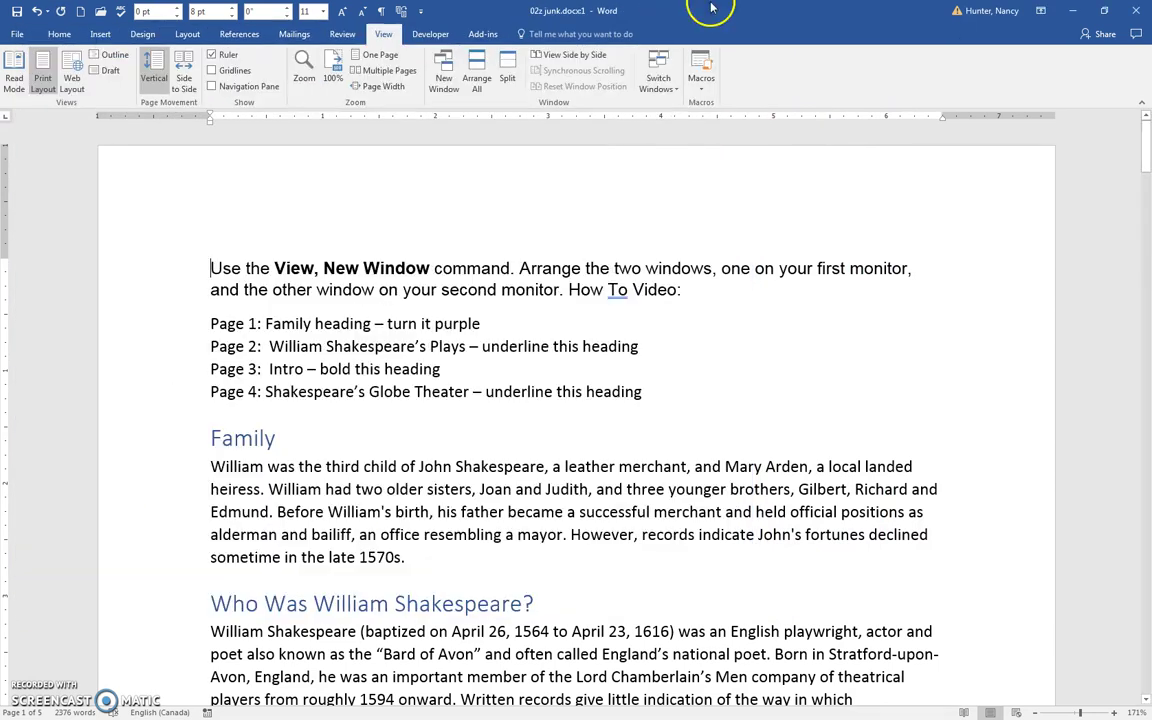
{"action": "left_click", "coordinate": [1104, 10]}
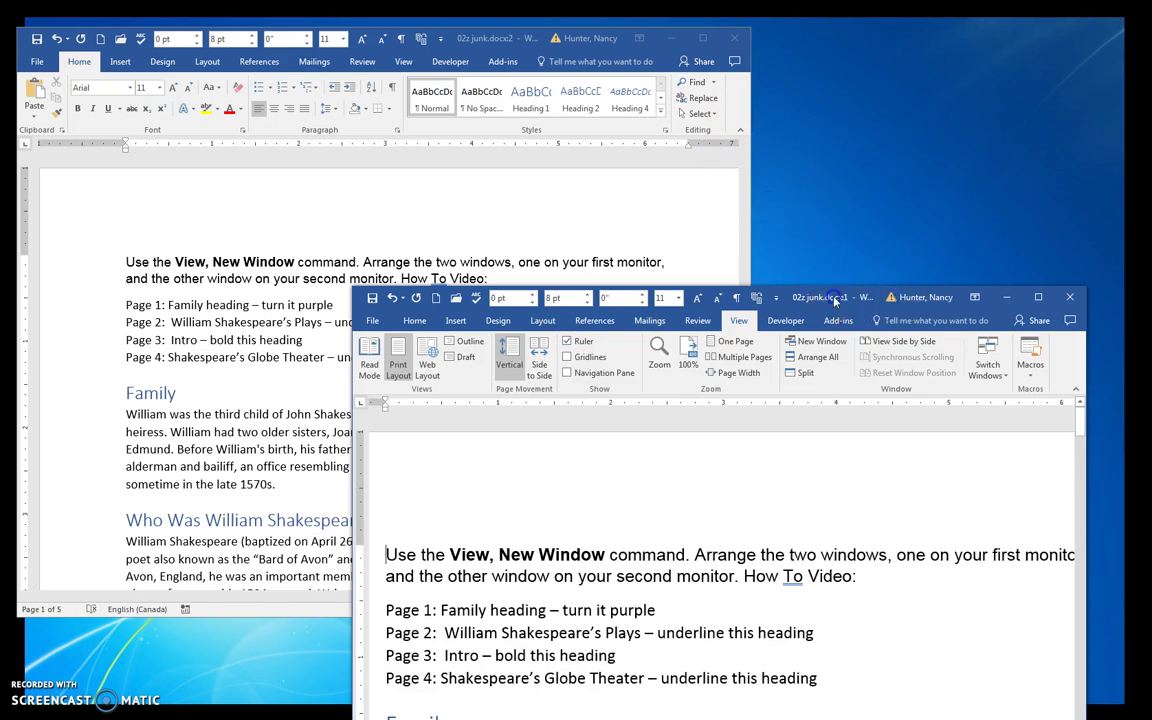
{"action": "left_click_drag", "start_coordinate": [835, 303], "coordinate": [858, 56]}
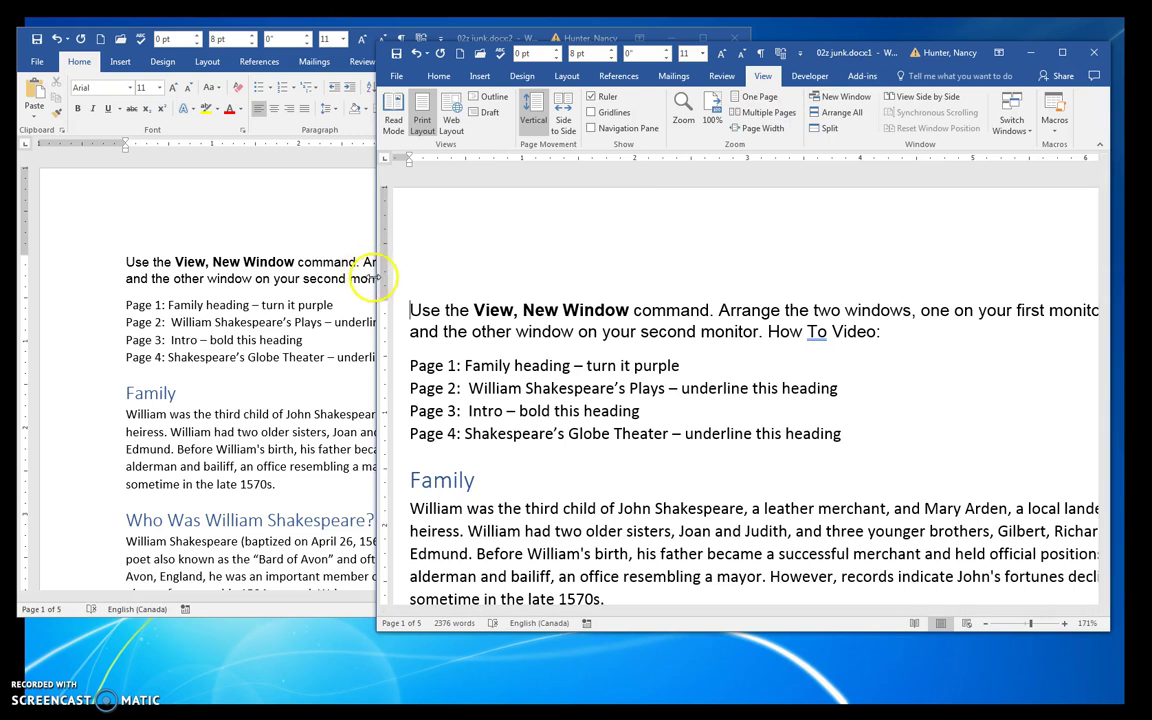
{"action": "left_click_drag", "start_coordinate": [374, 272], "coordinate": [584, 277]}
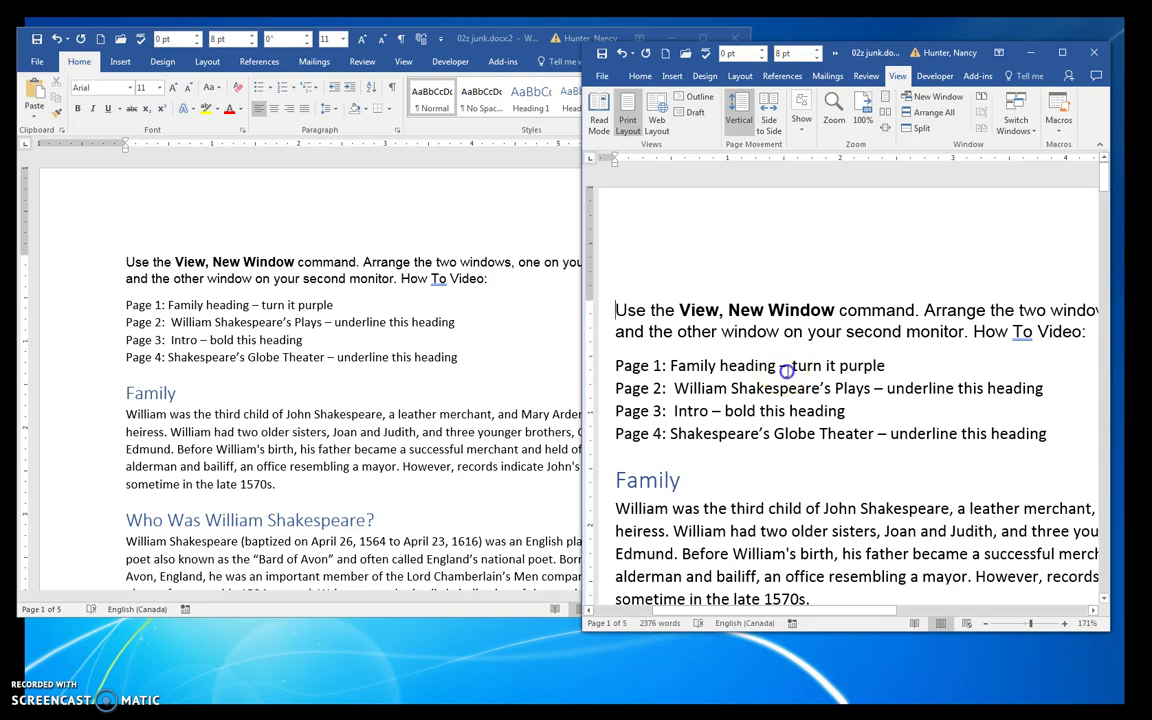
{"action": "scroll", "coordinate": [793, 370], "scroll_direction": "down", "scroll_amount": 7}
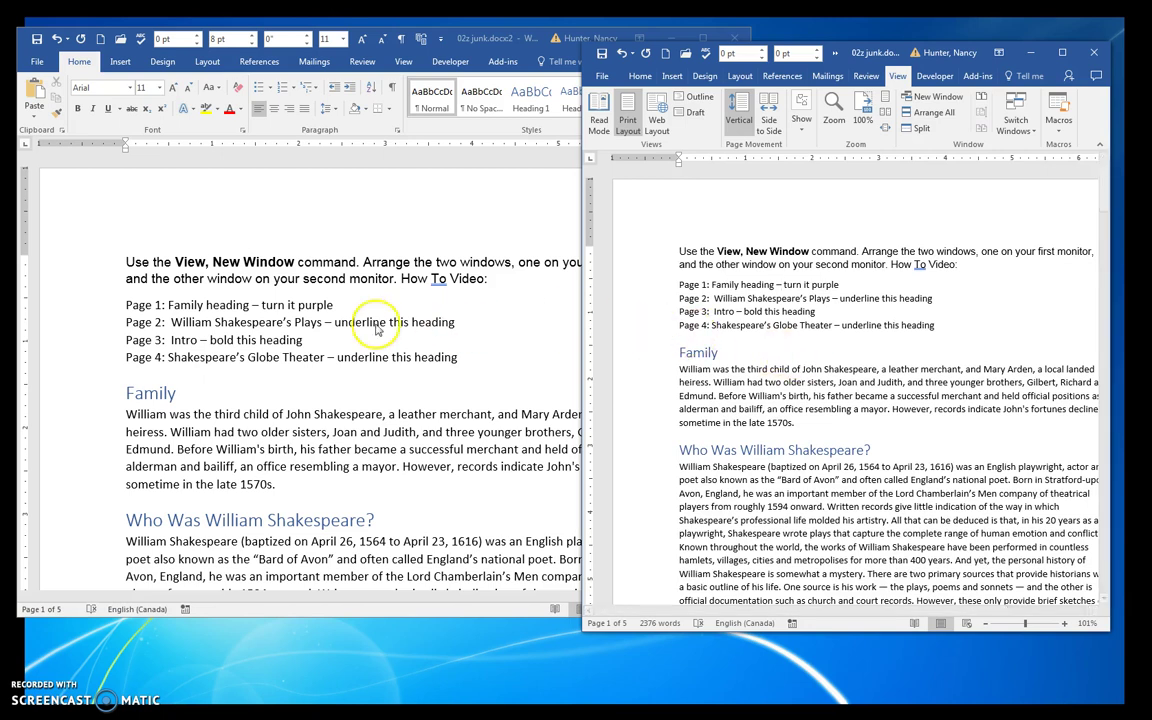
Narrow the second document window to clear the overlap and shift the original window slightly closer beside it.
{"action": "left_click", "coordinate": [262, 310]}
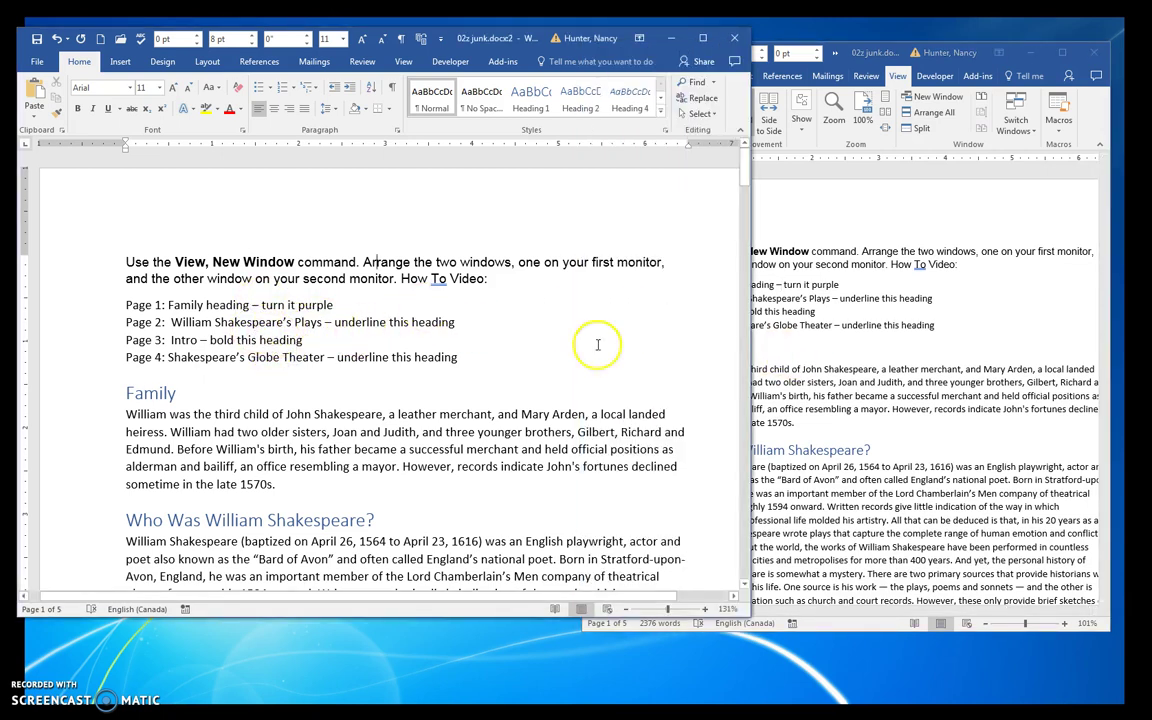
{"action": "left_click_drag", "start_coordinate": [750, 338], "coordinate": [543, 334]}
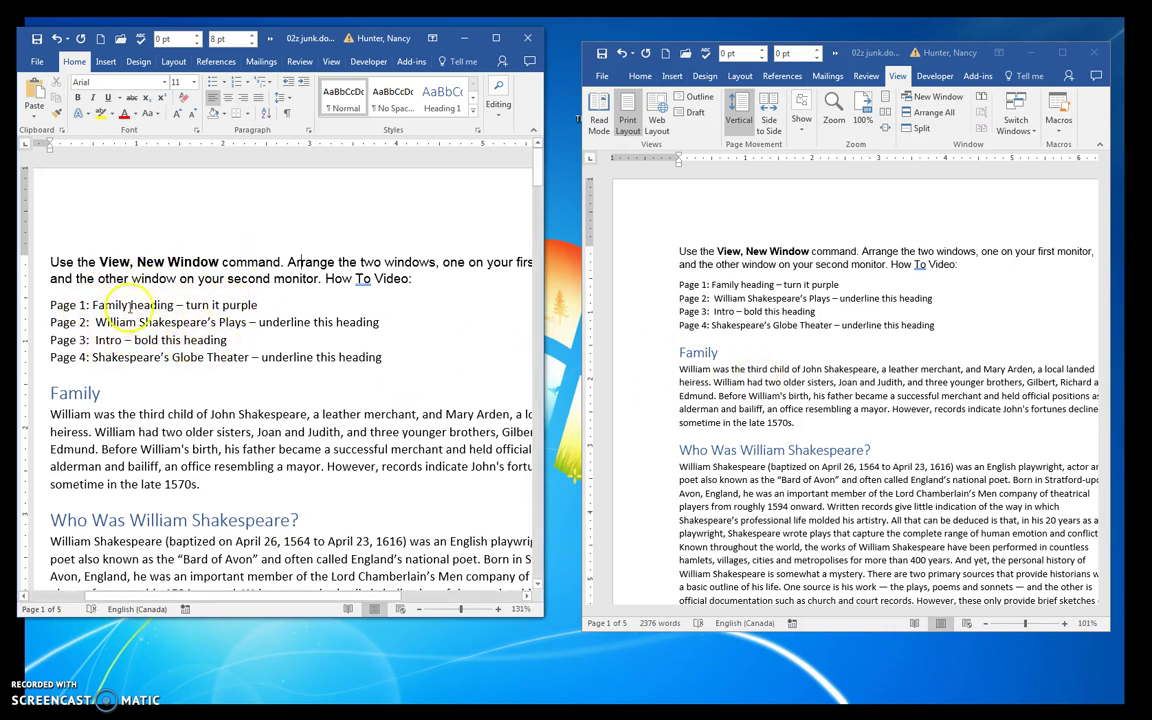
{"action": "left_click", "coordinate": [690, 329]}
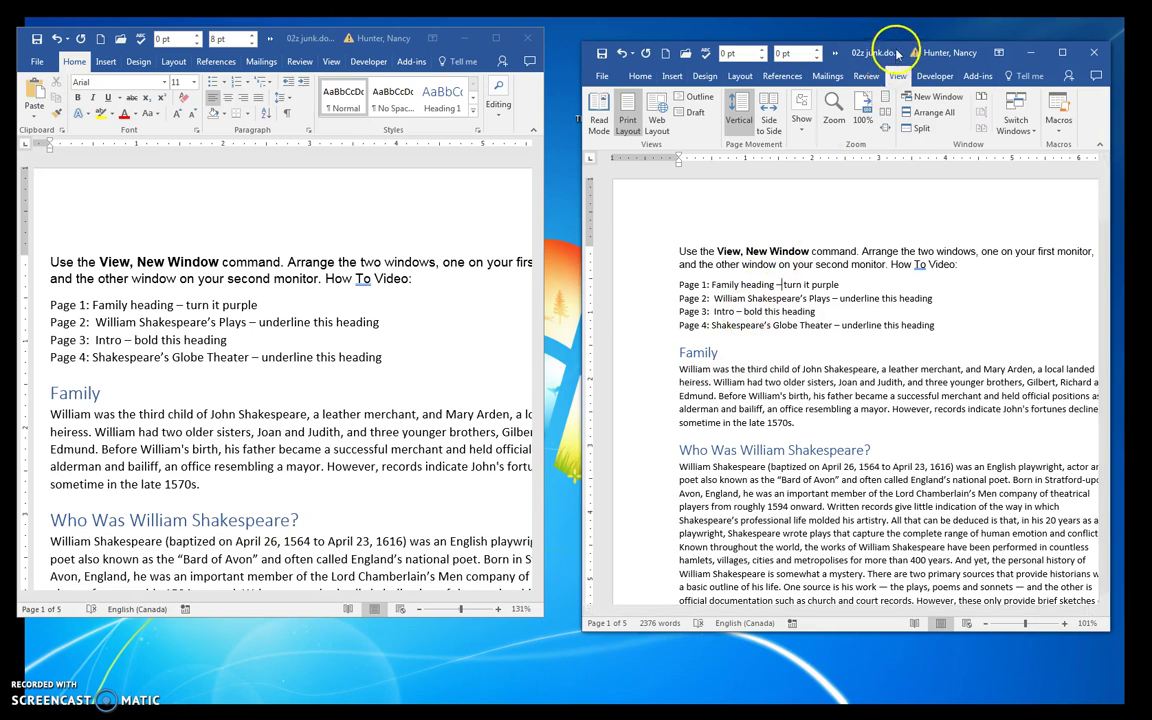
{"action": "left_click_drag", "start_coordinate": [890, 52], "coordinate": [871, 43]}
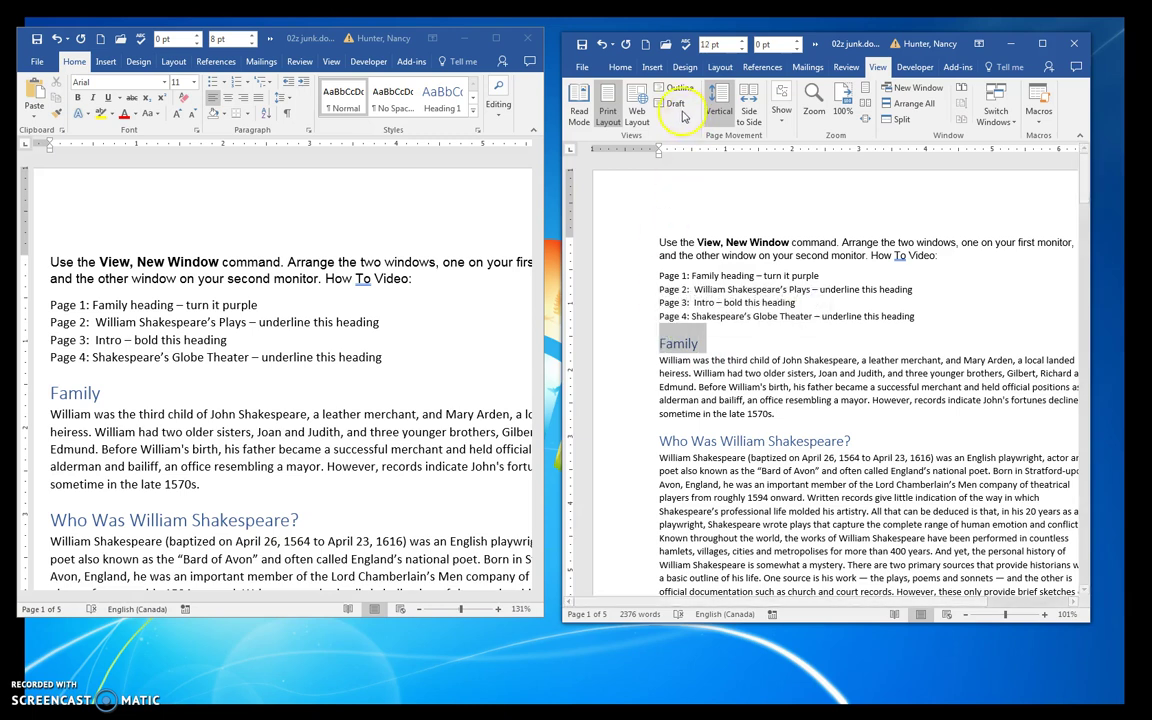
Change the font colour of the "Family" heading on page 1 to the standard purple.
{"action": "left_click", "coordinate": [620, 67]}
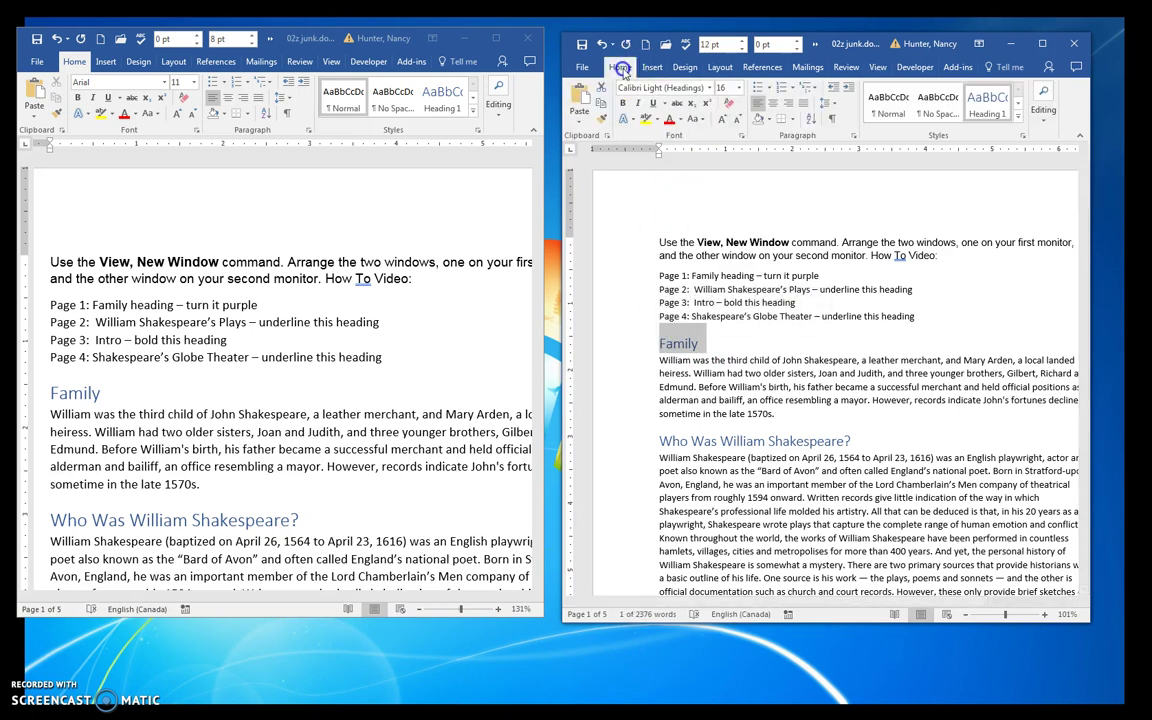
{"action": "left_click", "coordinate": [679, 121]}
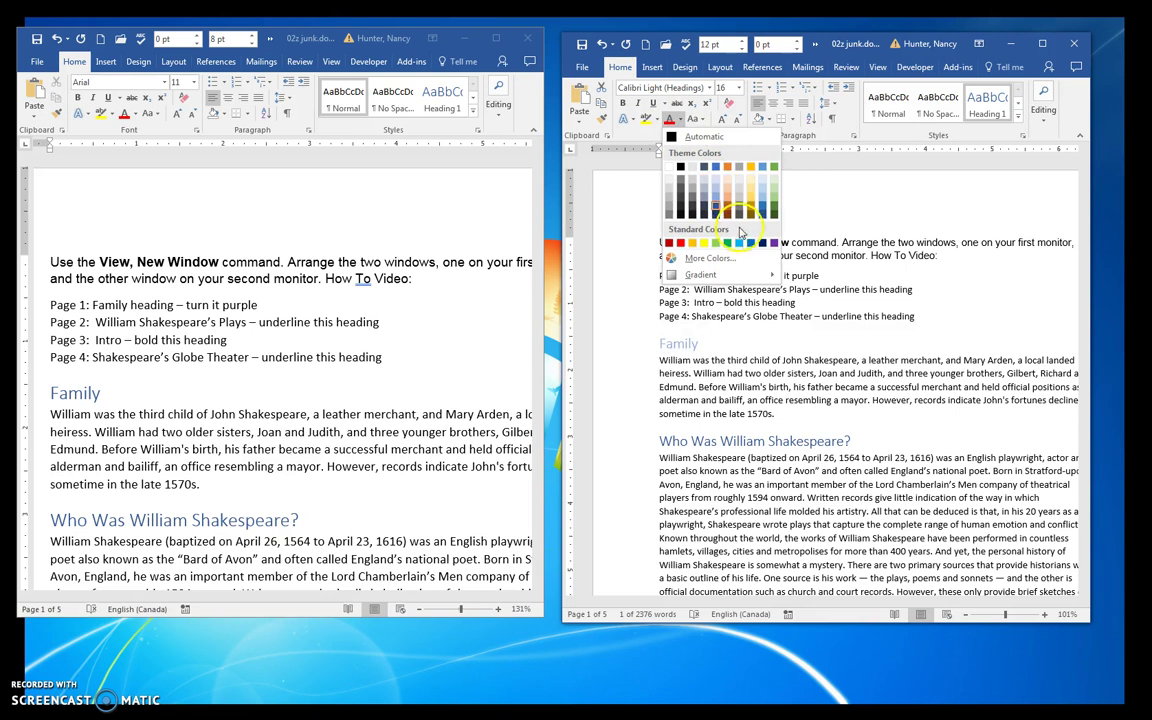
{"action": "left_click", "coordinate": [773, 244]}
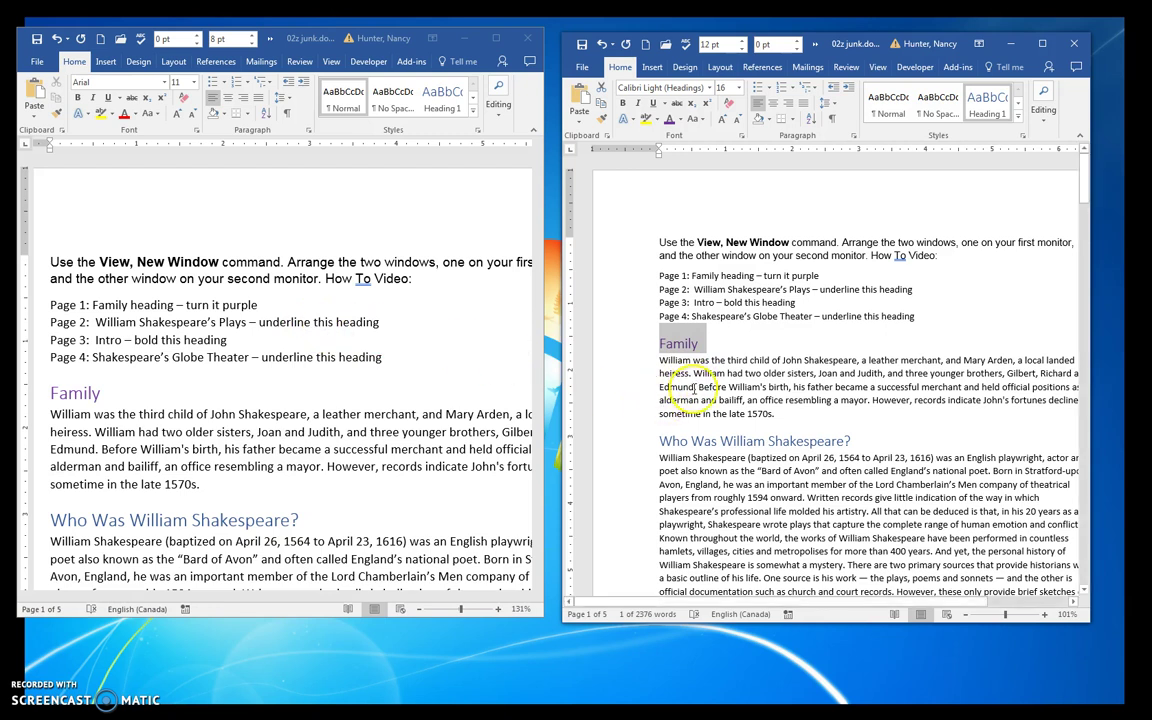
{"action": "left_click", "coordinate": [693, 388]}
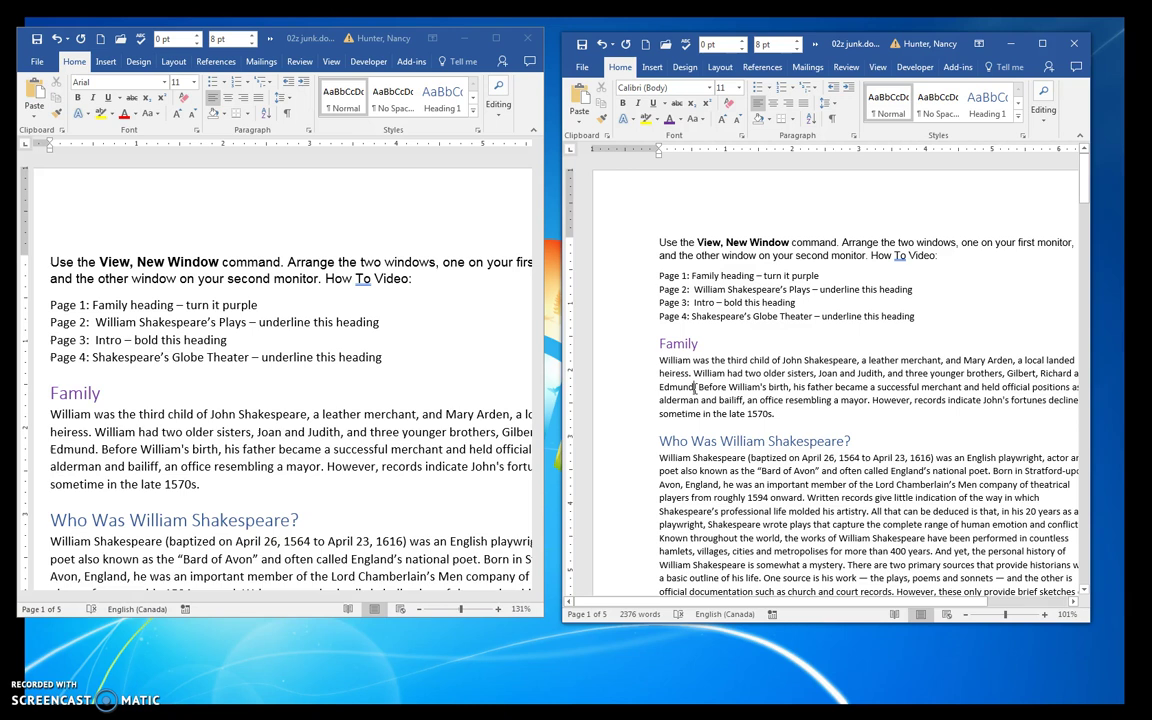
Underline the "William Shakespeare's Plays" heading on page 2 in the original document window.
{"action": "scroll", "coordinate": [695, 388], "scroll_direction": "down", "scroll_amount": 10}
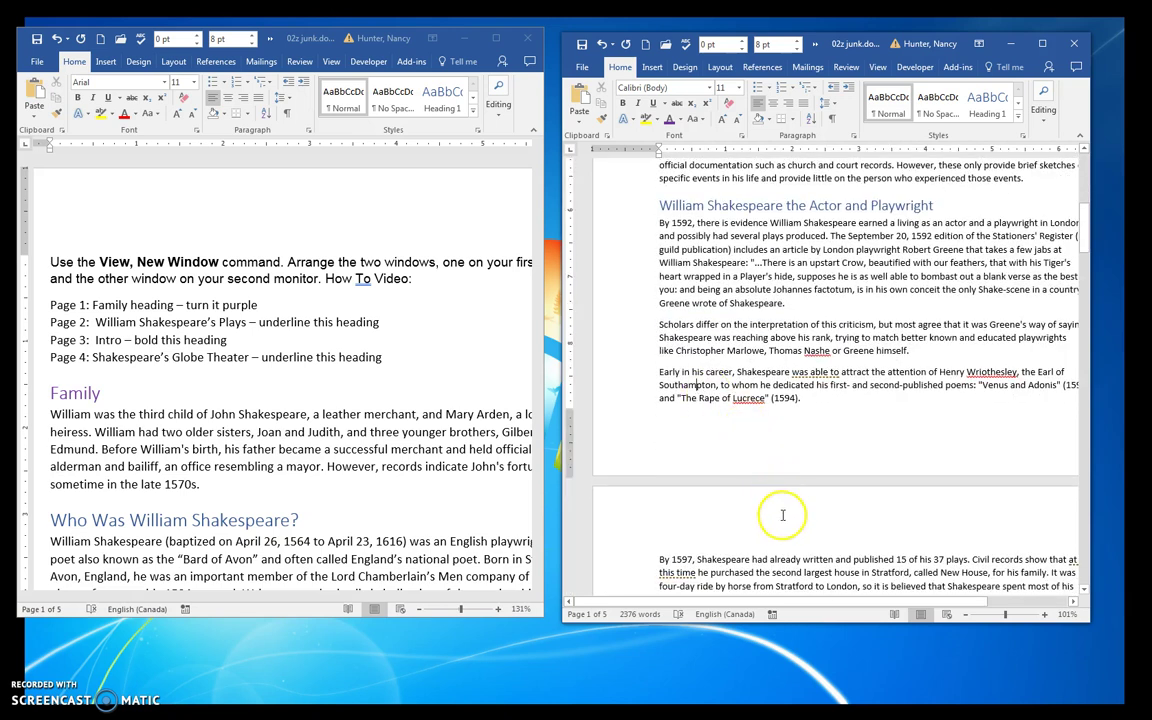
{"action": "scroll", "coordinate": [766, 465], "scroll_direction": "down", "scroll_amount": 3}
{"action": "left_click", "coordinate": [764, 456]}
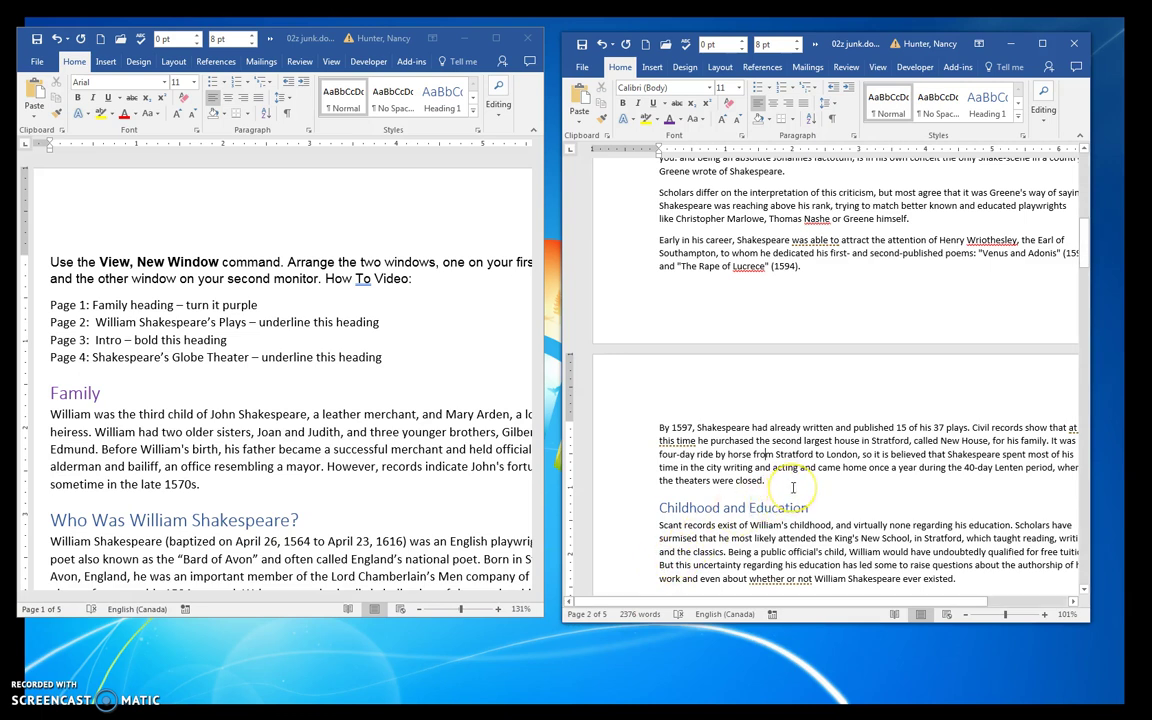
{"action": "scroll", "coordinate": [793, 487], "scroll_direction": "down", "scroll_amount": 4}
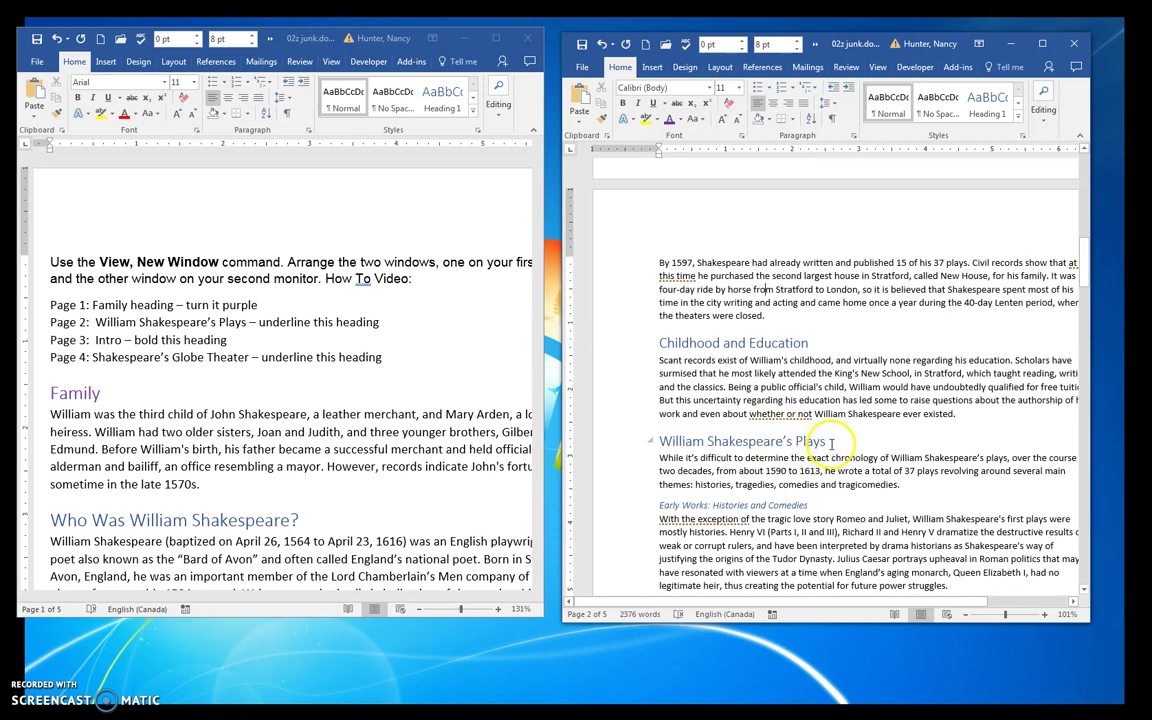
{"action": "left_click_drag", "start_coordinate": [818, 441], "coordinate": [660, 442]}
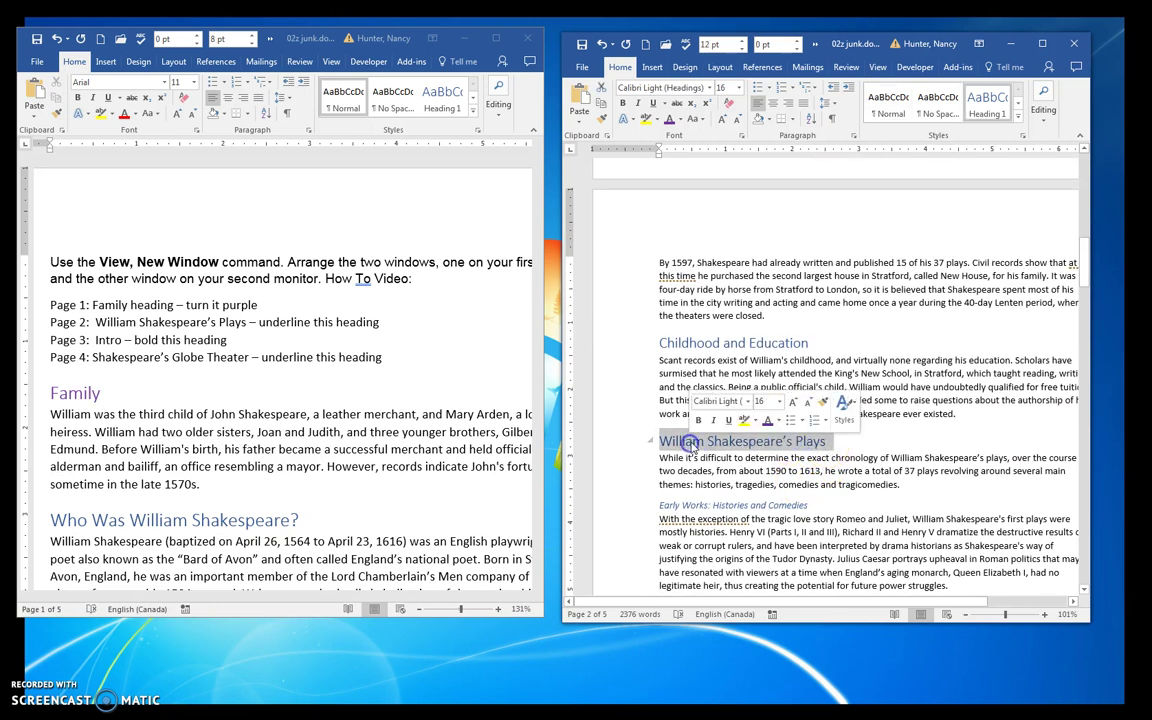
{"action": "left_click", "coordinate": [728, 421]}
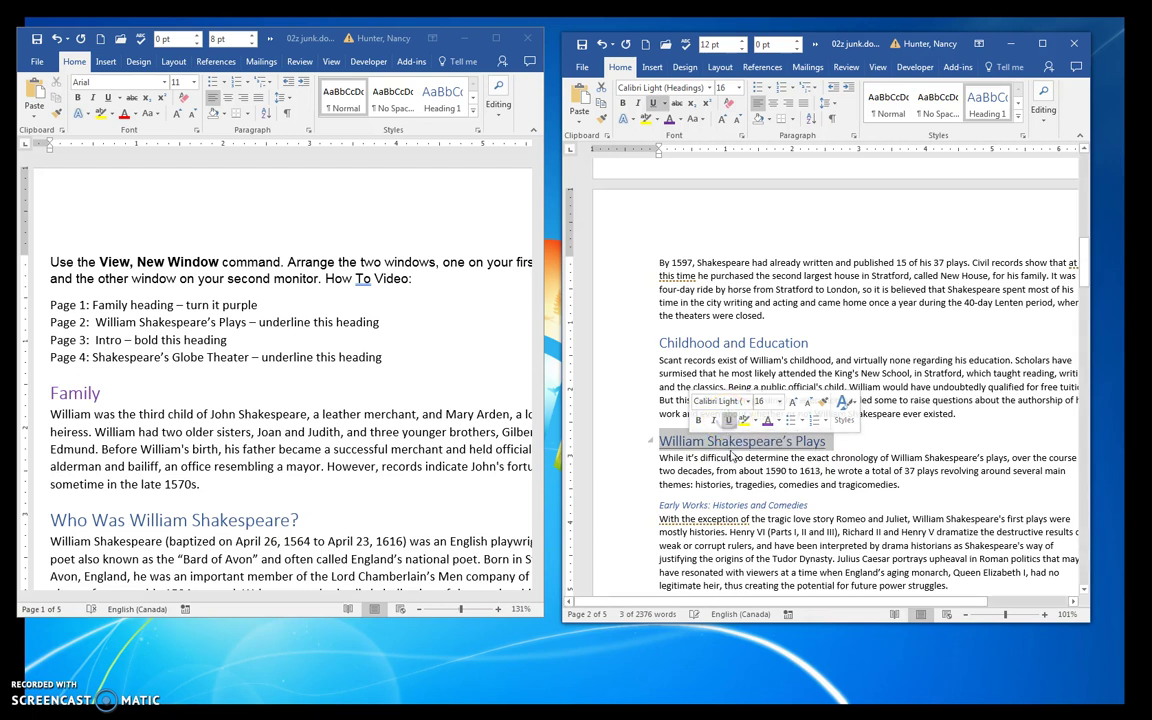
{"action": "left_click", "coordinate": [731, 461]}
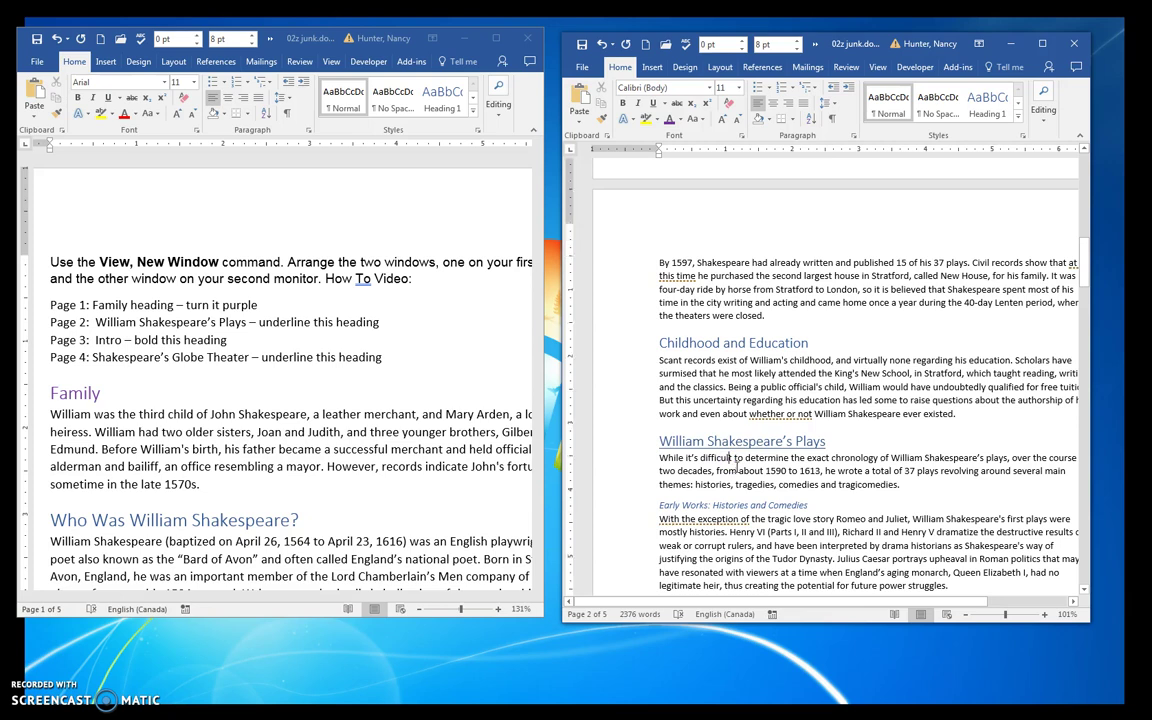
Make the "Intro" heading on page 3 bold.
{"action": "scroll", "coordinate": [736, 462], "scroll_direction": "down", "scroll_amount": 10}
{"action": "scroll", "coordinate": [746, 466], "scroll_direction": "down", "scroll_amount": 3}
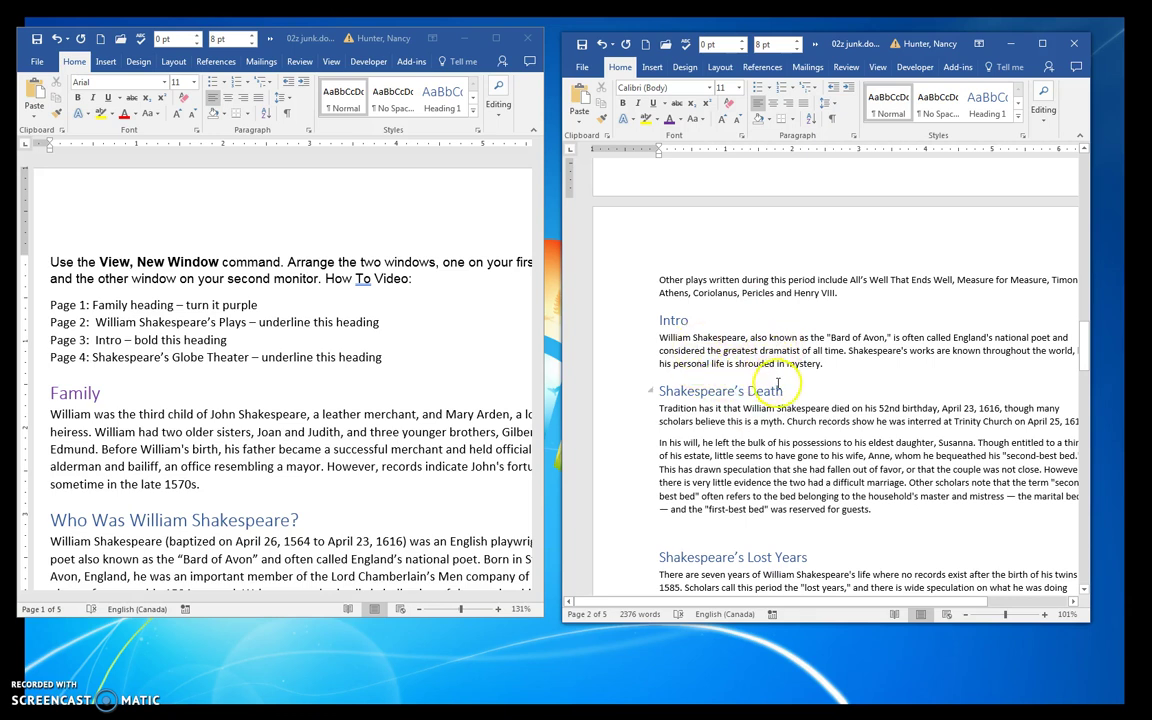
{"action": "left_click", "coordinate": [651, 317]}
{"action": "left_click", "coordinate": [660, 294]}
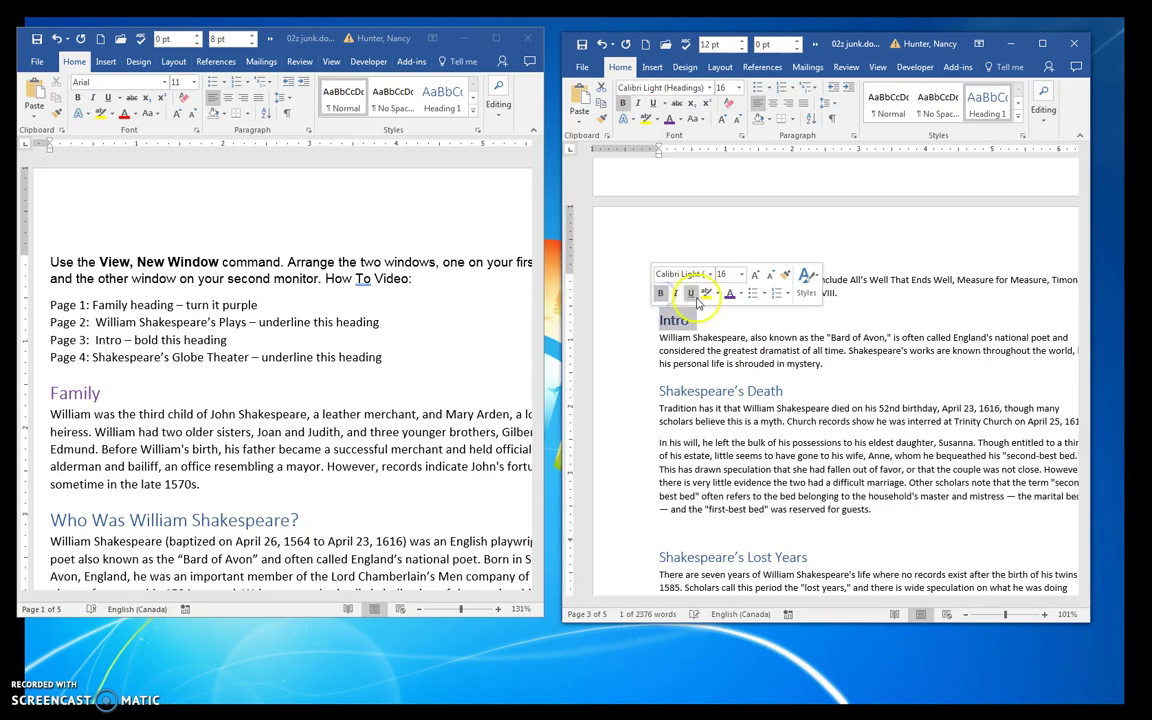
{"action": "left_click", "coordinate": [744, 404]}
Underline the "Shakespeare's Globe Theater" heading on page 4.
{"action": "scroll", "coordinate": [760, 420], "scroll_direction": "down", "scroll_amount": 12}
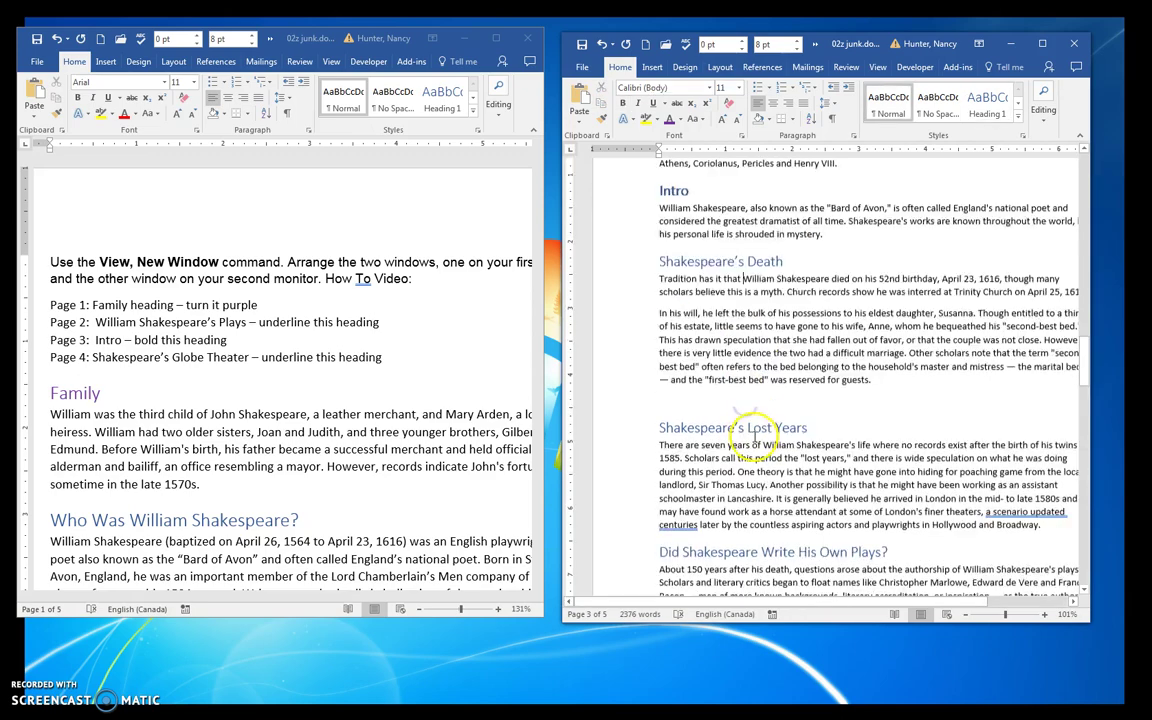
{"action": "scroll", "coordinate": [765, 435], "scroll_direction": "down", "scroll_amount": 9}
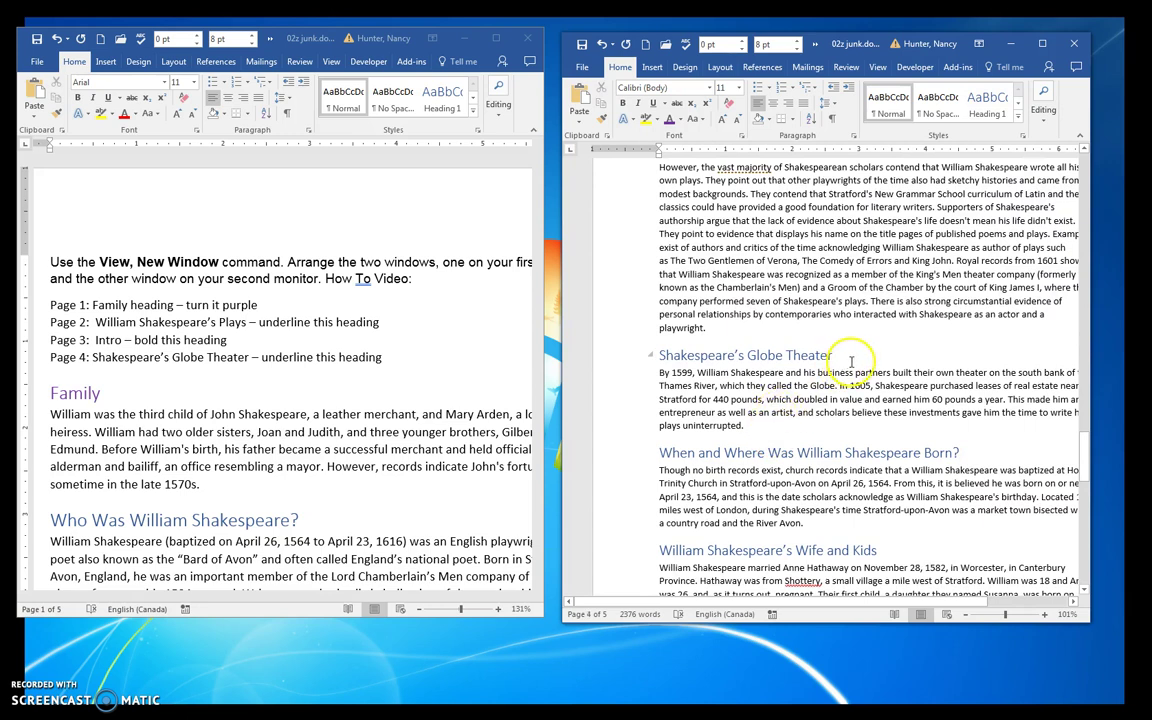
{"action": "left_click_drag", "start_coordinate": [815, 357], "coordinate": [714, 358]}
{"action": "left_click", "coordinate": [749, 337]}
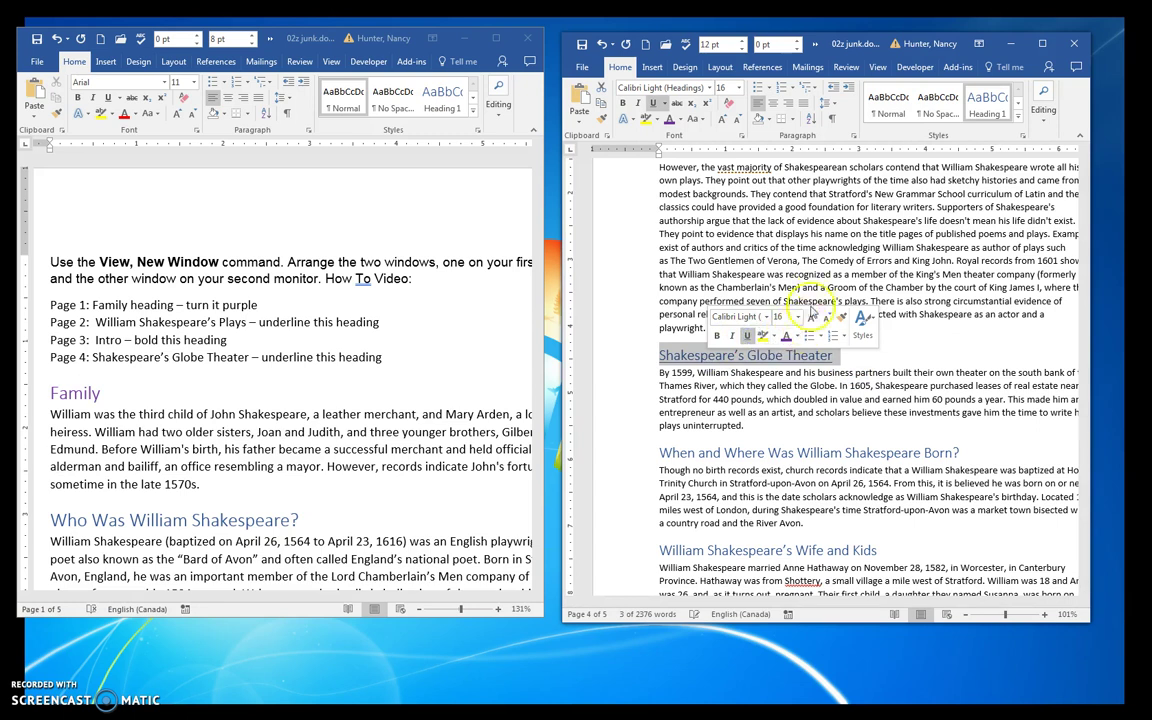
{"action": "left_click", "coordinate": [792, 330]}
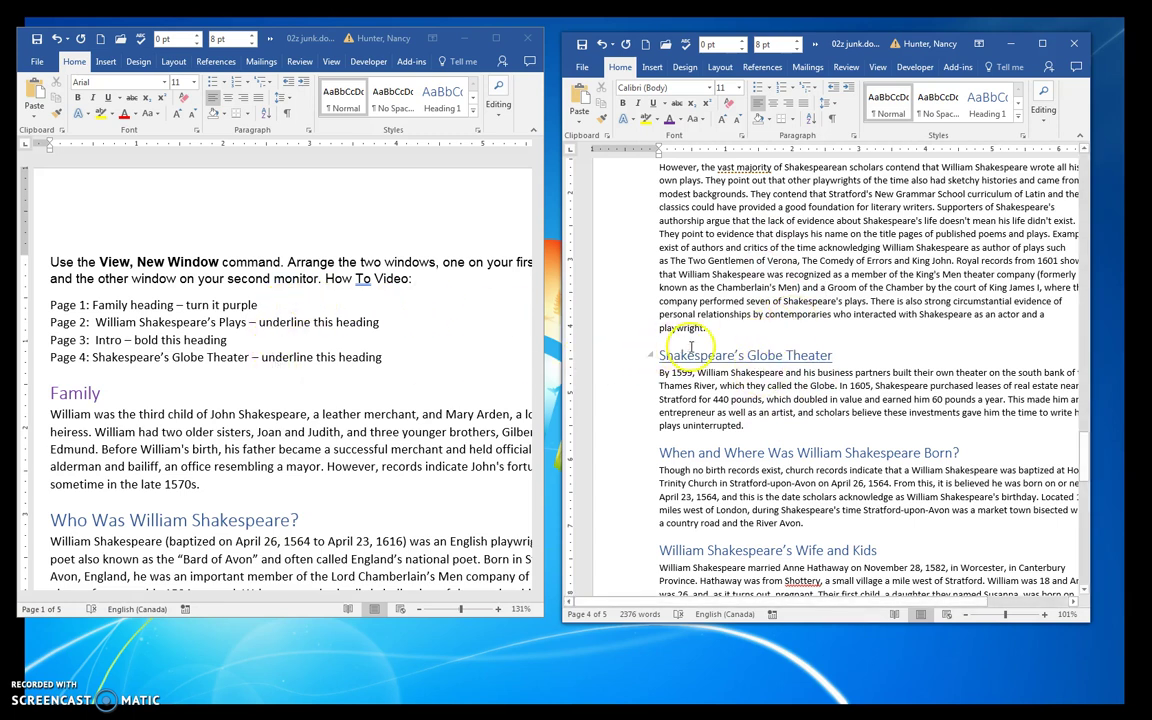
Close the original document window after maximizing it, and maximize the remaining window of the same document.
{"action": "left_click", "coordinate": [1043, 45]}
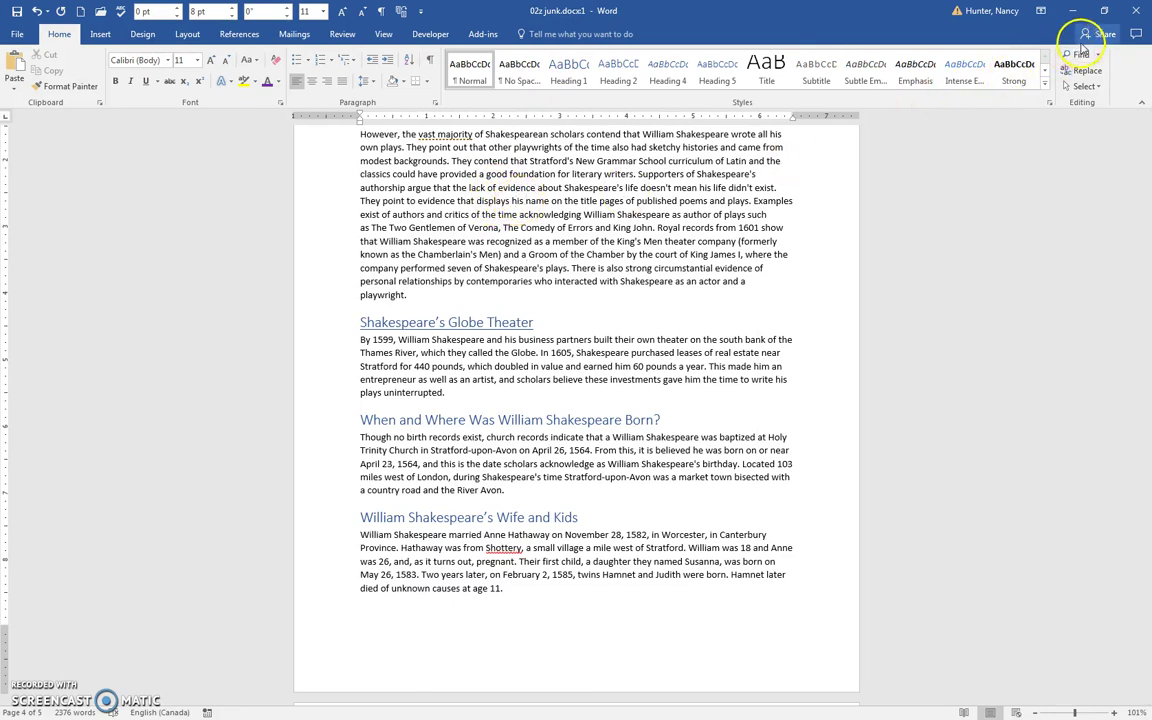
{"action": "left_click", "coordinate": [1137, 14]}
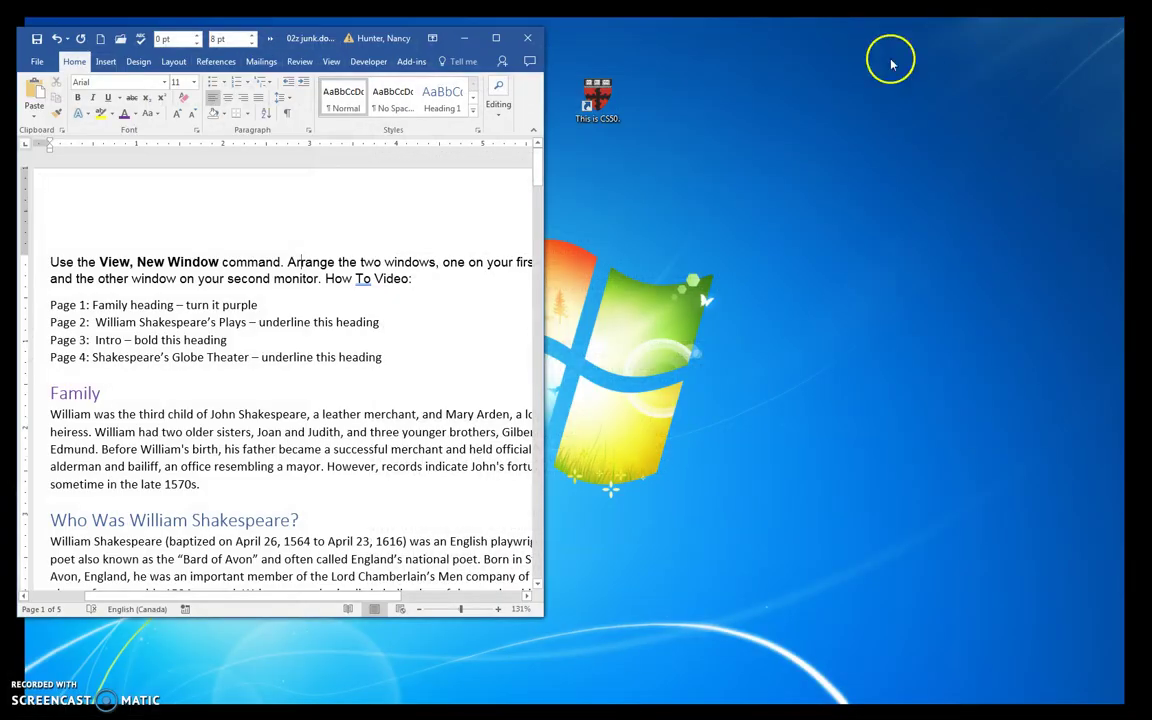
{"action": "left_click", "coordinate": [494, 38]}
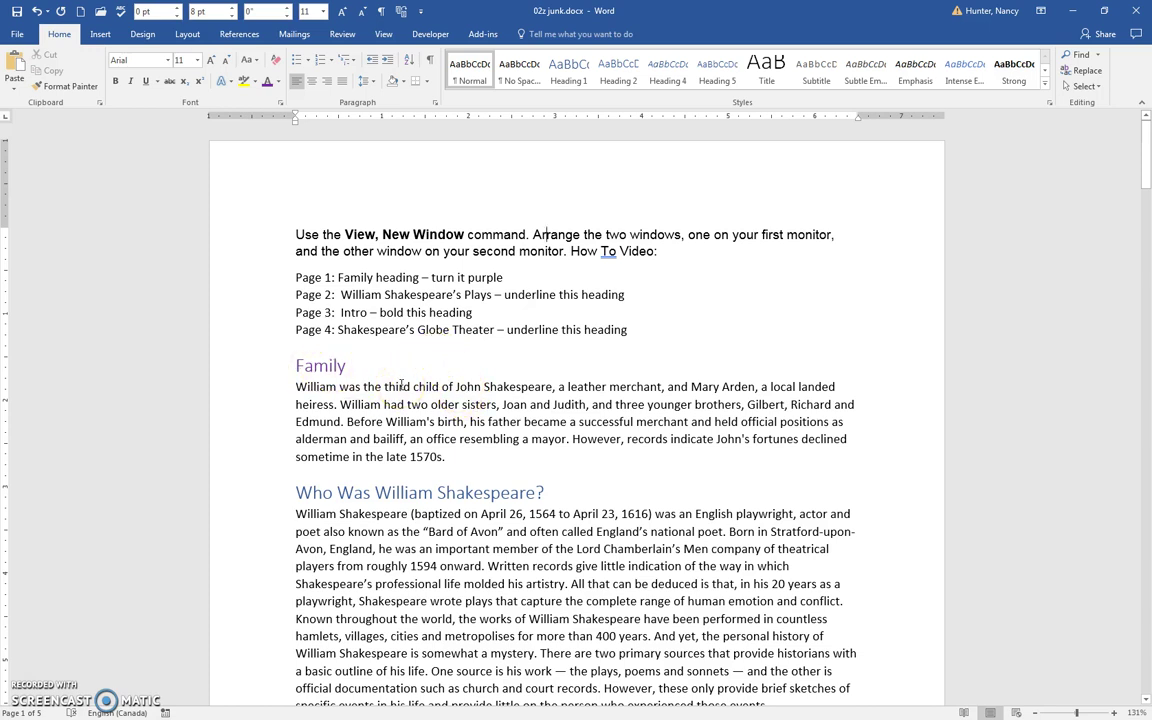
Review the heading formatting throughout the remaining document window, checking the Family, William Shakespeare's Plays and Intro headings, and return to the beginning.
{"action": "scroll", "coordinate": [401, 386], "scroll_direction": "down", "scroll_amount": 15}
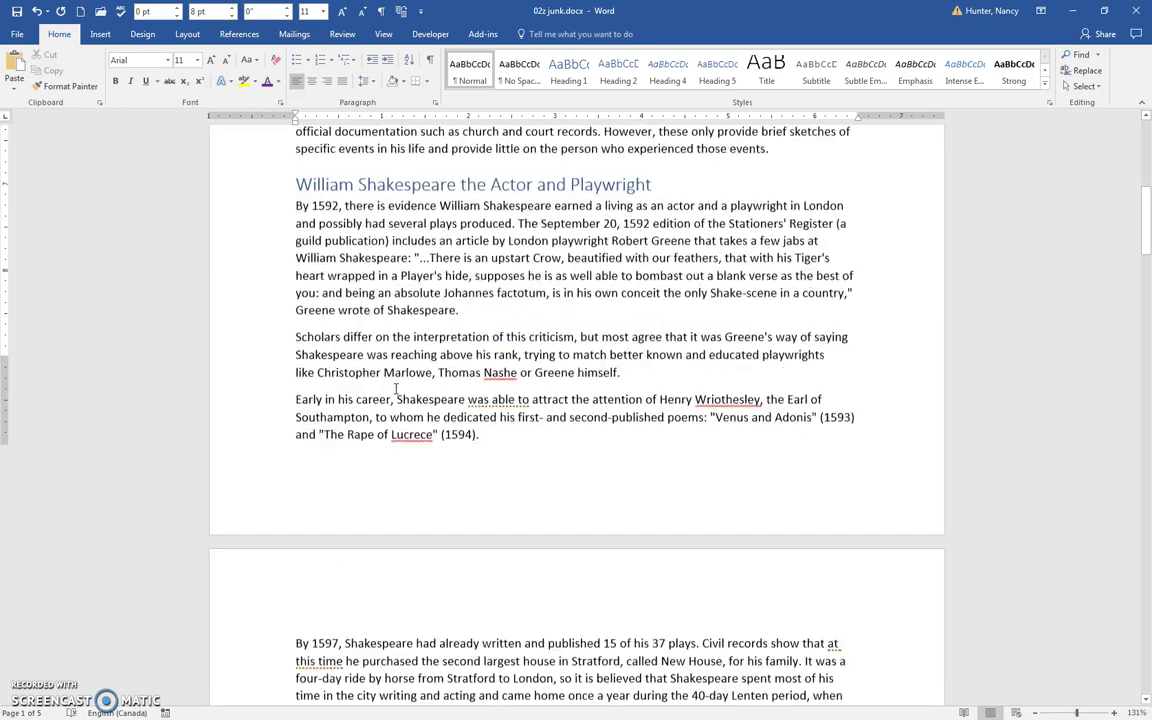
{"action": "left_click", "coordinate": [400, 410]}
{"action": "scroll", "coordinate": [437, 487], "scroll_direction": "down", "scroll_amount": 15}
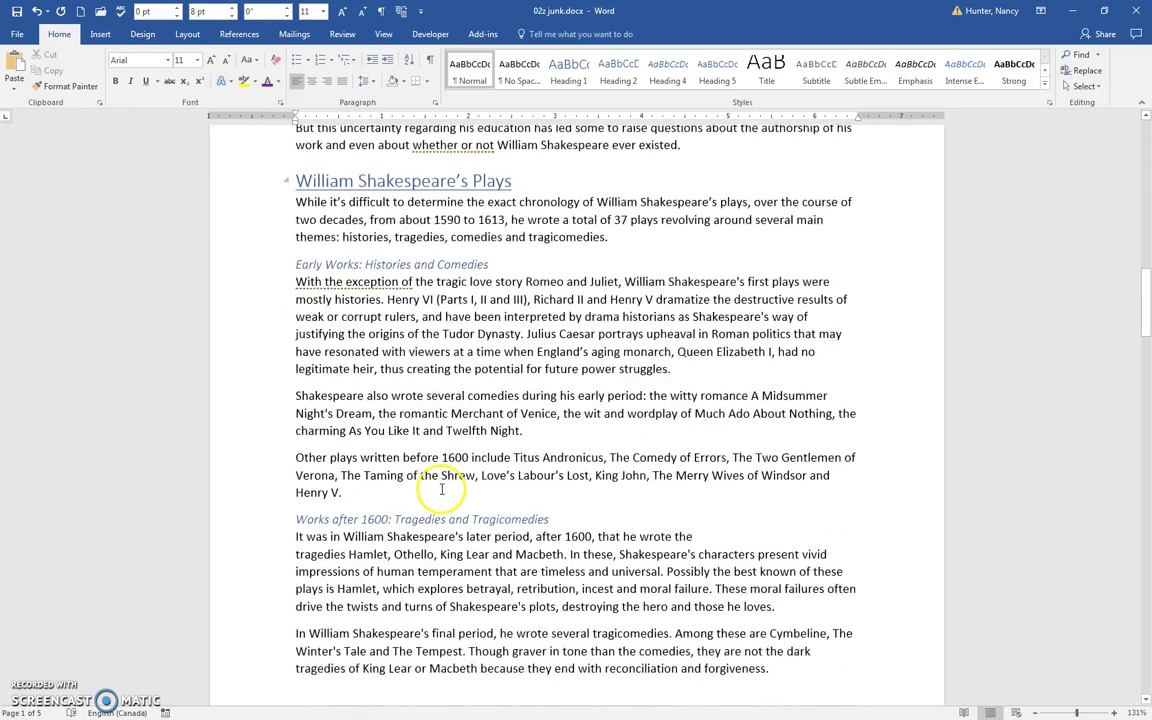
{"action": "scroll", "coordinate": [443, 483], "scroll_direction": "down", "scroll_amount": 5}
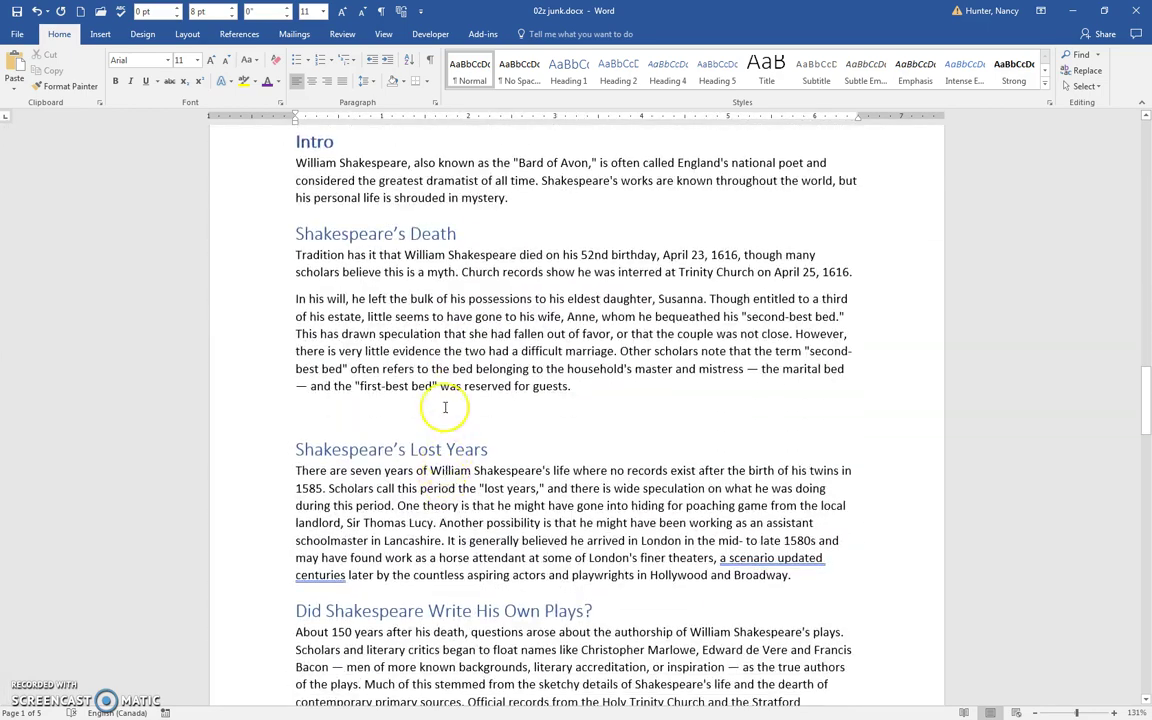
{"action": "scroll", "coordinate": [442, 406], "scroll_direction": "up", "scroll_amount": 2}
{"action": "scroll", "coordinate": [407, 356], "scroll_direction": "down", "scroll_amount": 14}
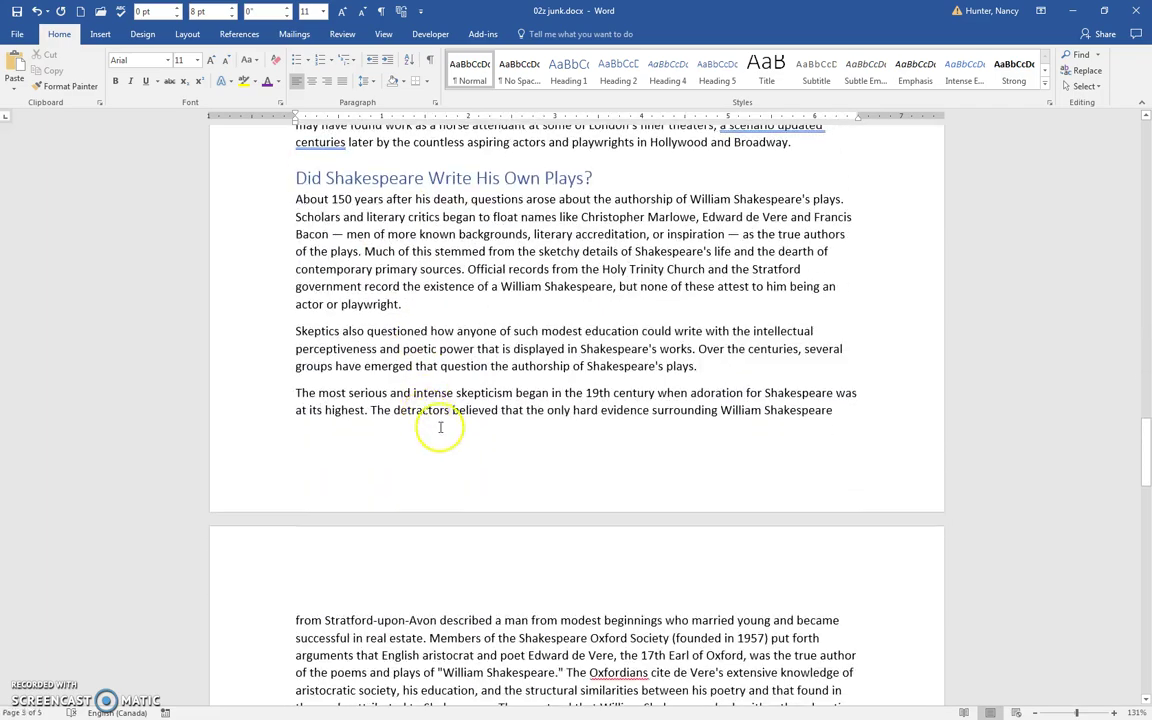
{"action": "scroll", "coordinate": [459, 450], "scroll_direction": "up", "scroll_amount": 20}
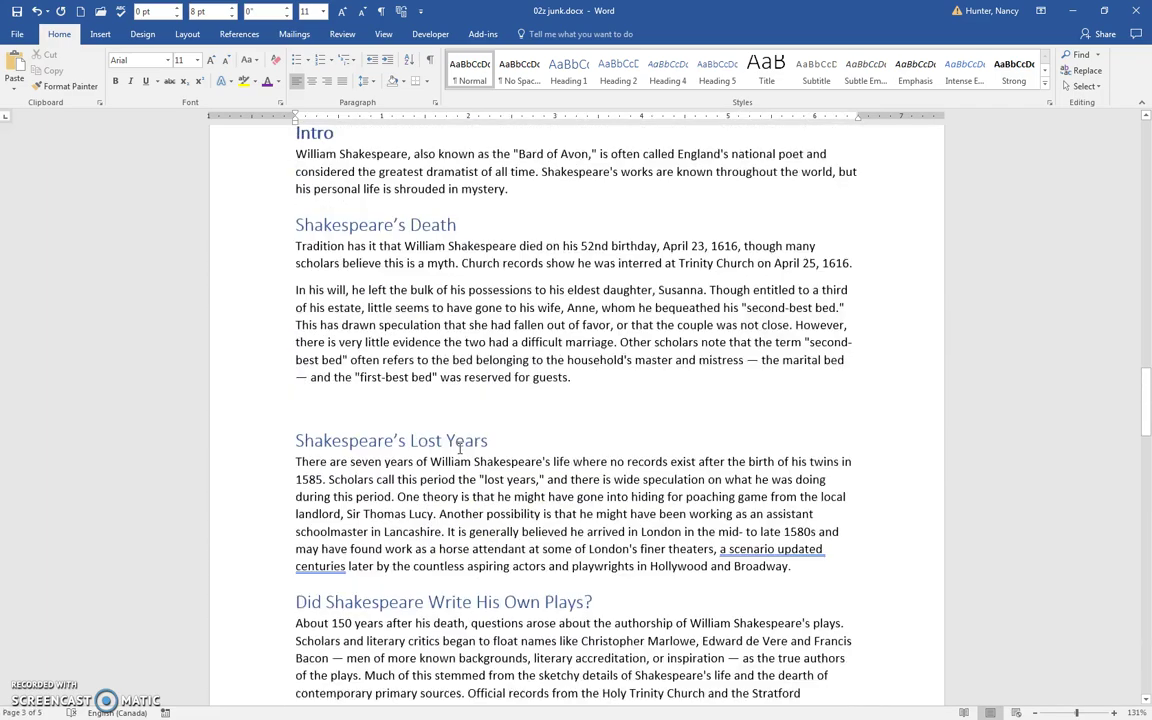
{"action": "scroll", "coordinate": [459, 450], "scroll_direction": "up", "scroll_amount": 10}
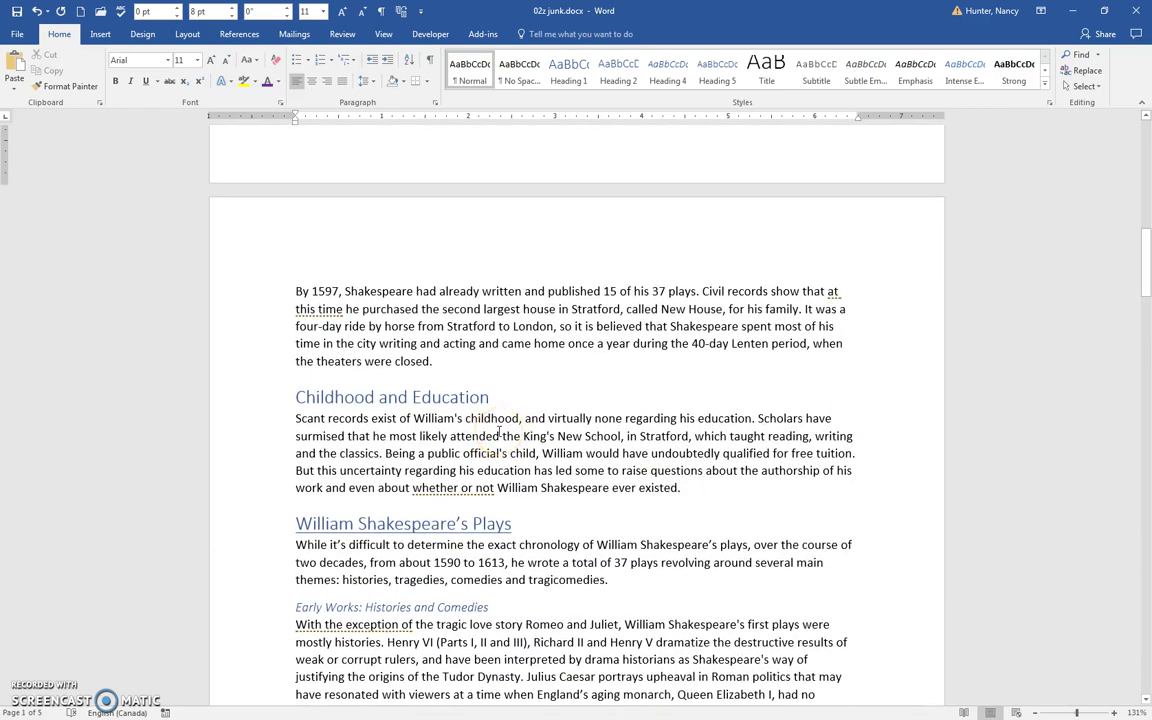
{"action": "scroll", "coordinate": [498, 432], "scroll_direction": "up", "scroll_amount": 20}
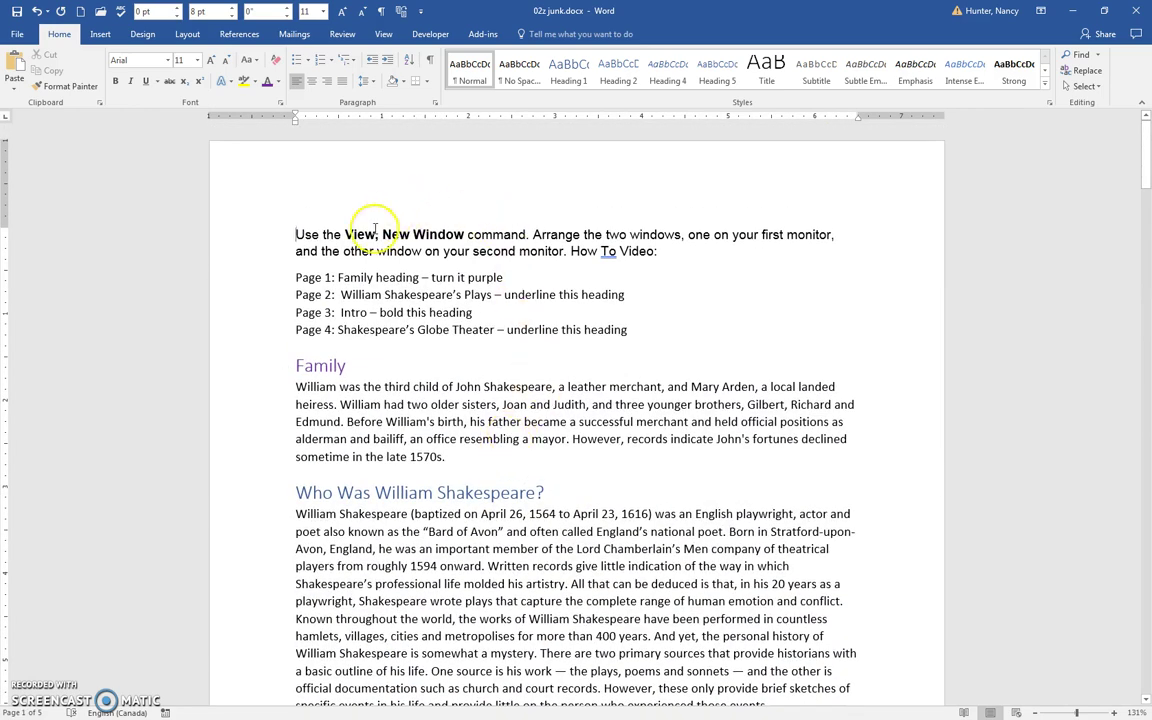